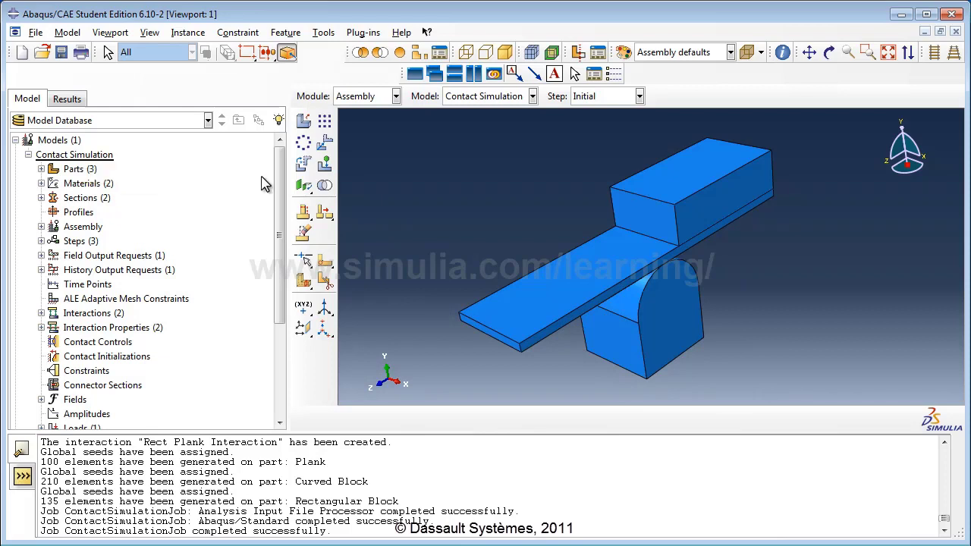
- Review the Frictional and Frictionless contact properties, leaving both unchanged
scroll(282, 184, "down", 4)
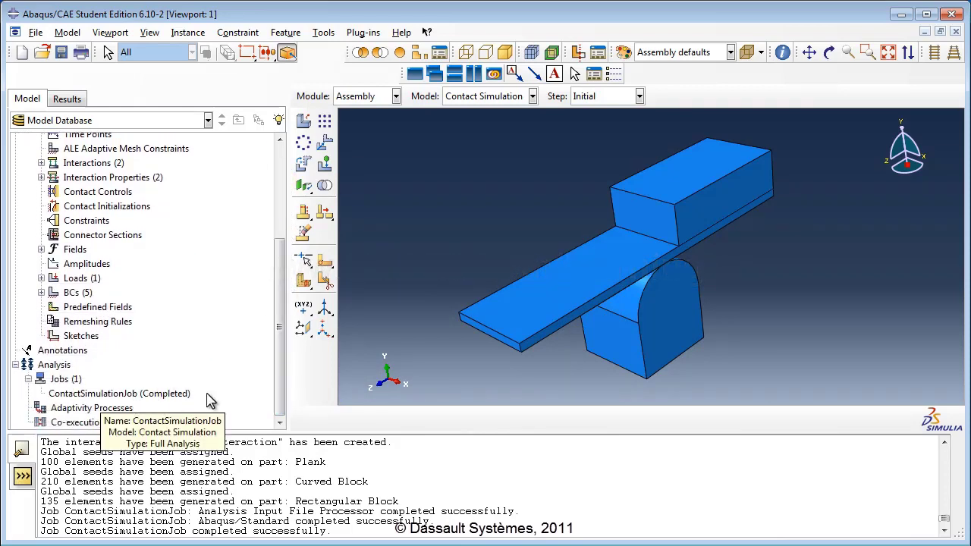
left_click_drag(277, 390, 277, 267)
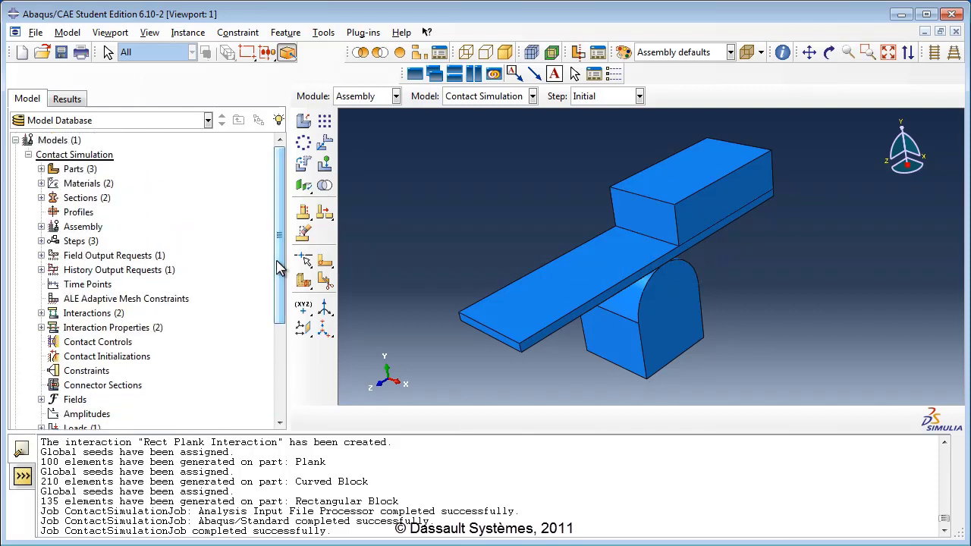
left_click(41, 327)
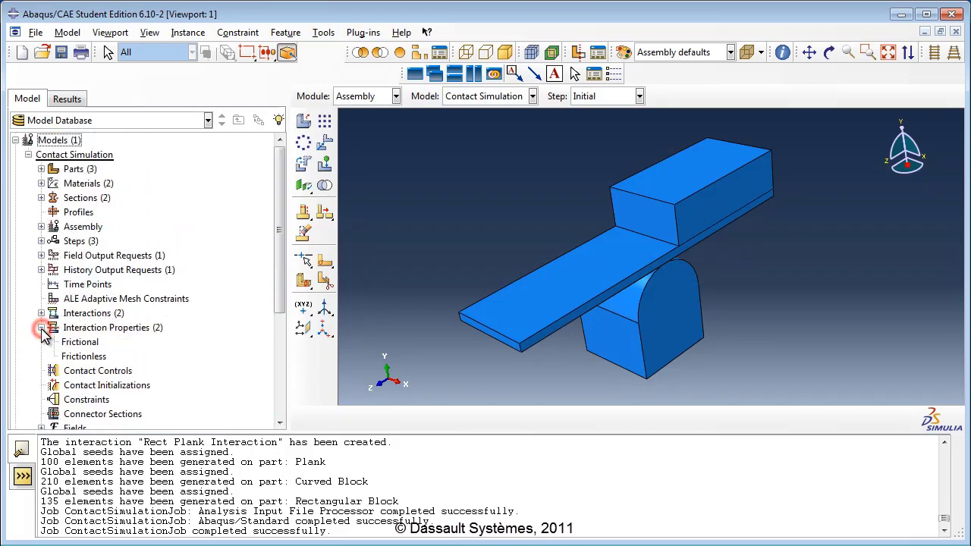
double_click(89, 349)
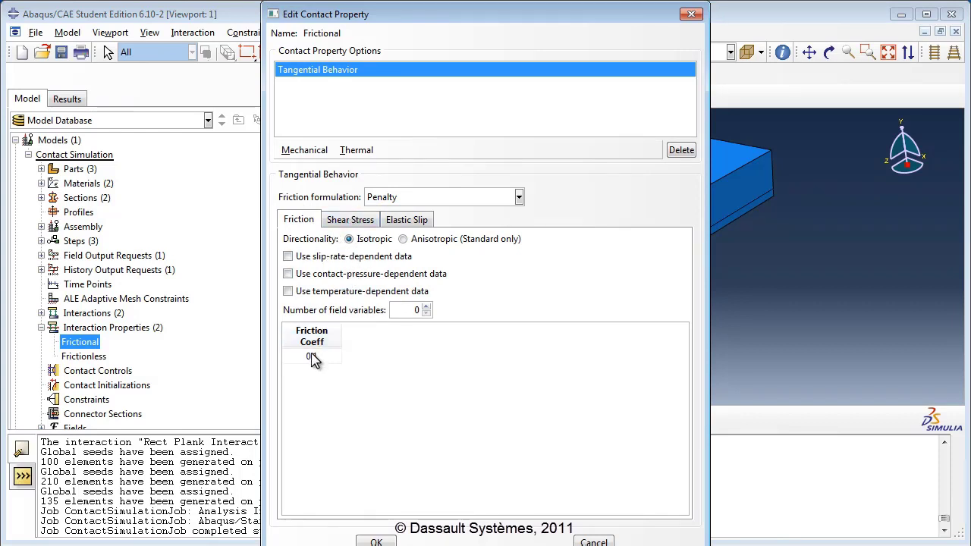
left_click(379, 540)
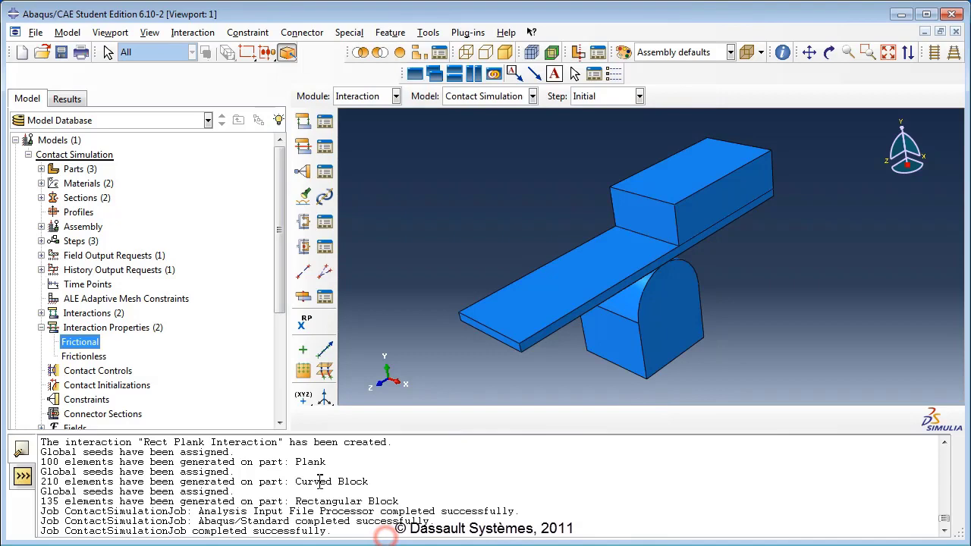
double_click(87, 358)
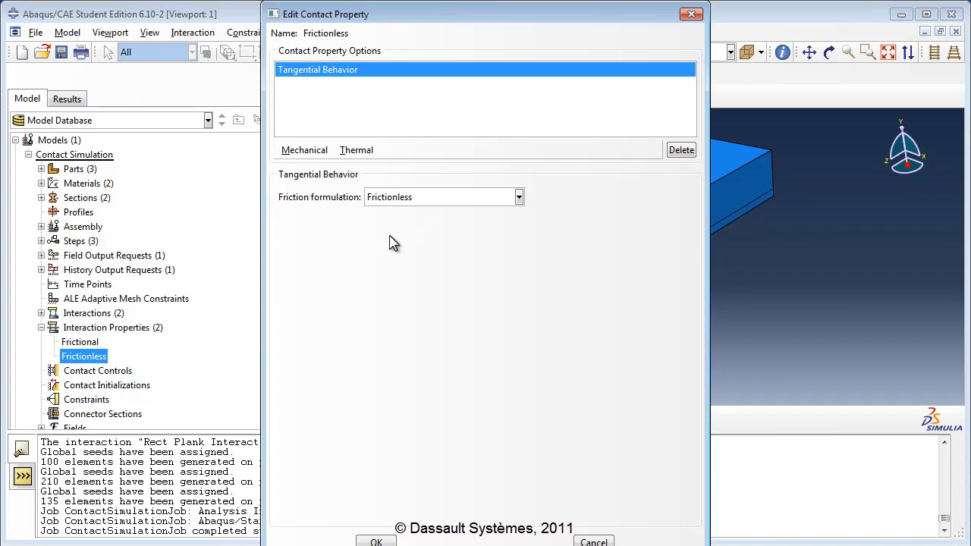
left_click(383, 540)
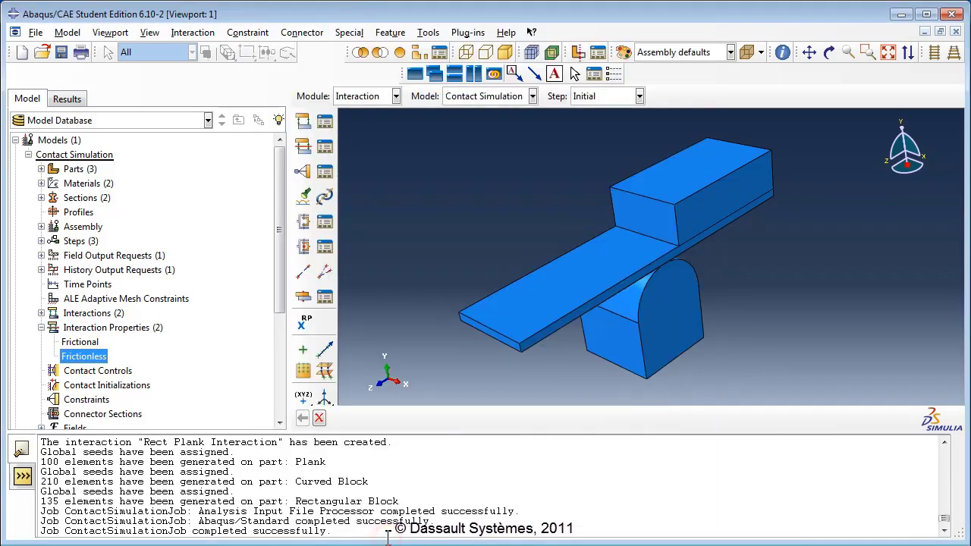
left_click(41, 314)
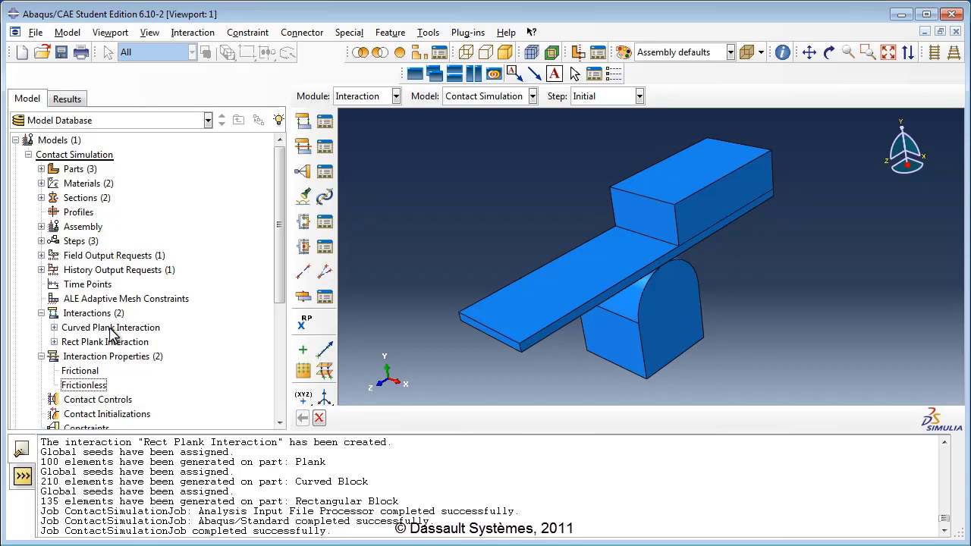
- Delete the Curved Plank Interaction and Rect Plank Interaction, then begin a new interaction
right_click(117, 331)
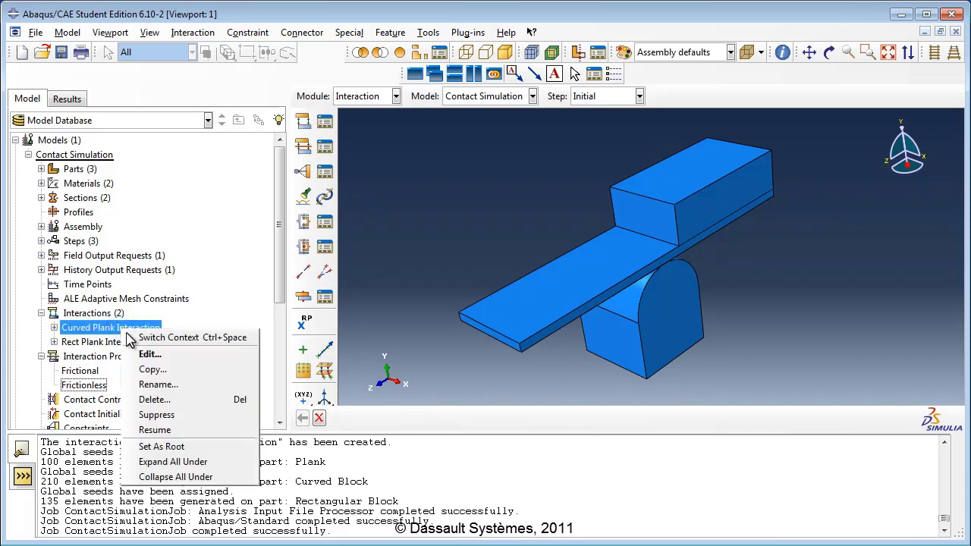
left_click(182, 399)
left_click(430, 300)
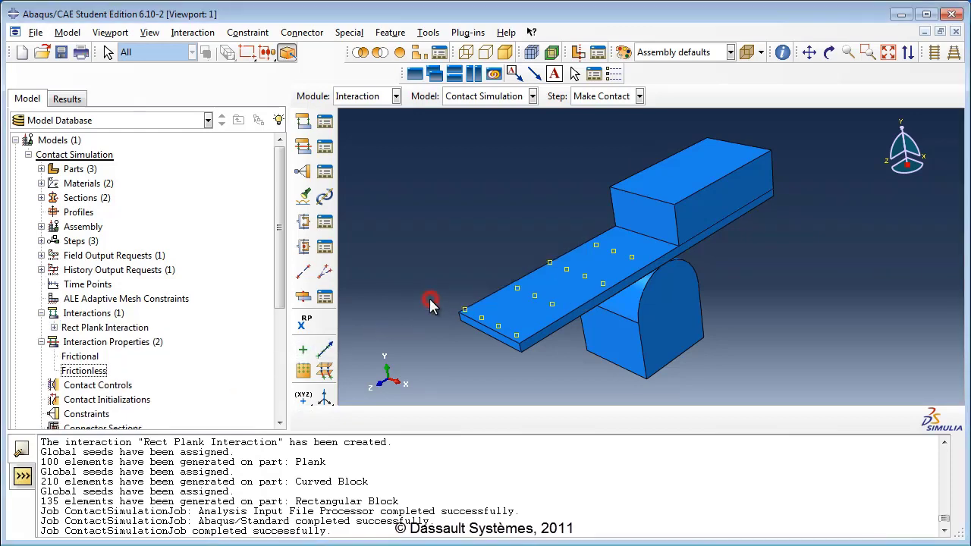
right_click(133, 332)
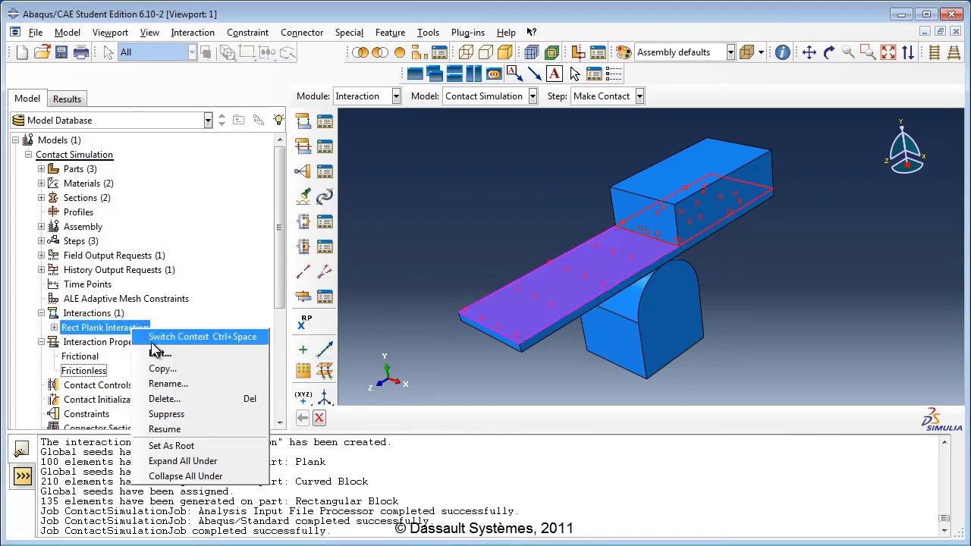
left_click(210, 399)
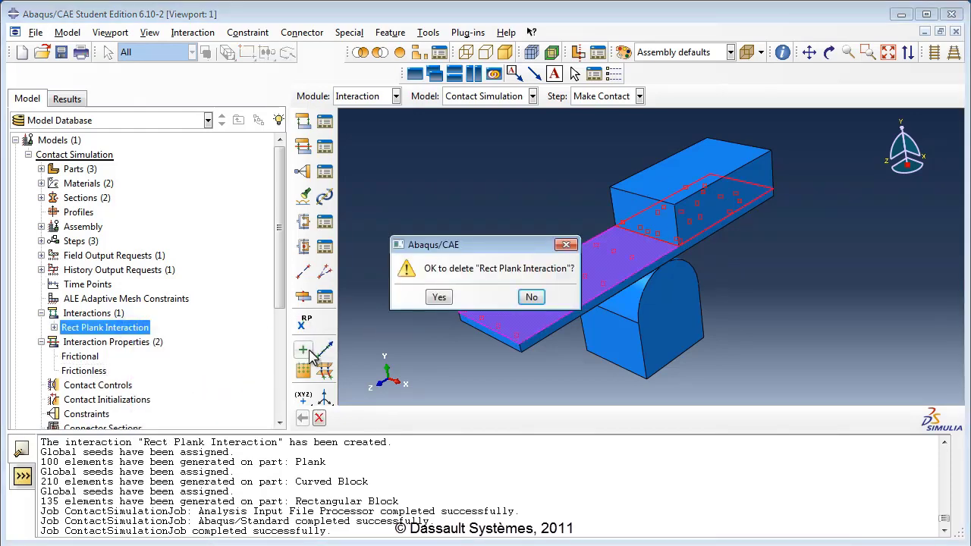
left_click(428, 298)
double_click(91, 313)
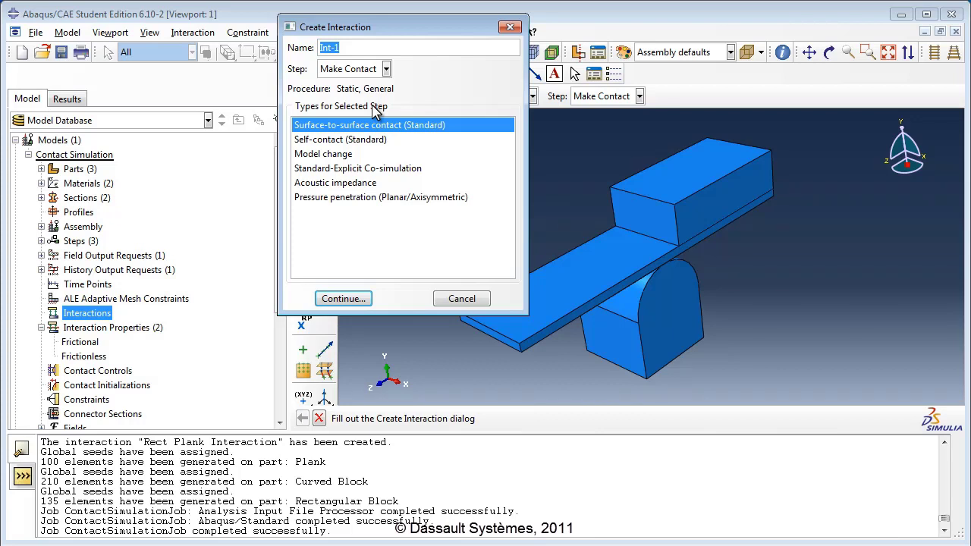
- Define a General contact (Standard) interaction named ContactBetweenParts in the Initial step
left_click(367, 71)
left_click(364, 86)
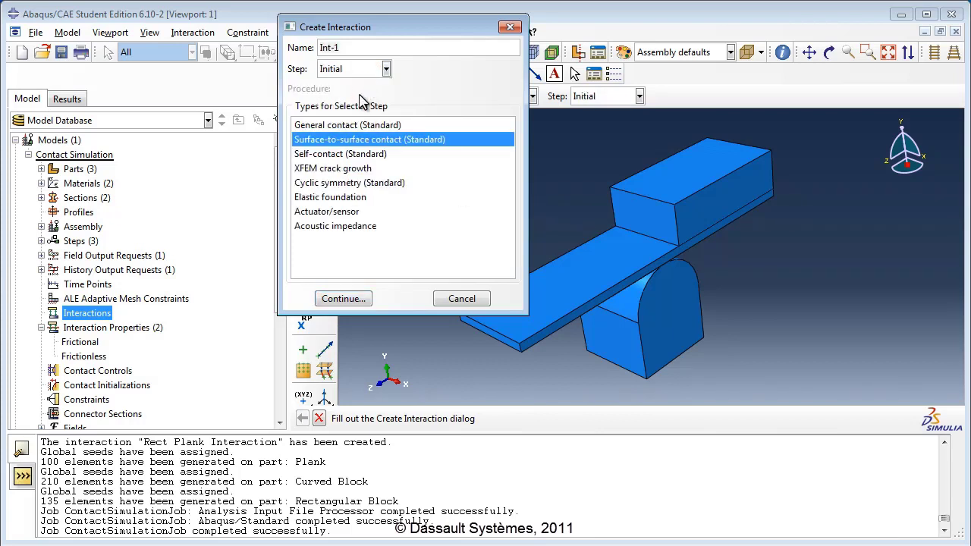
left_click(346, 125)
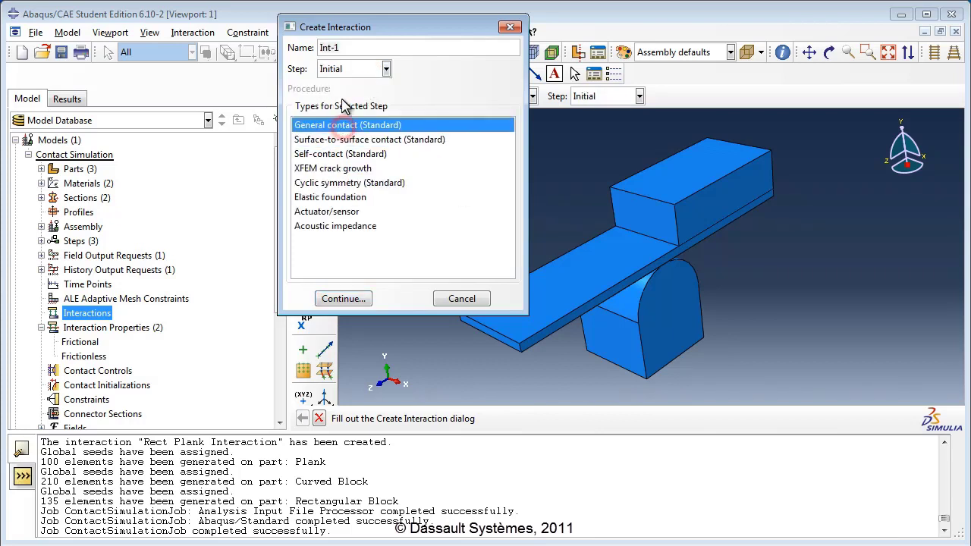
left_click_drag(354, 47, 307, 61)
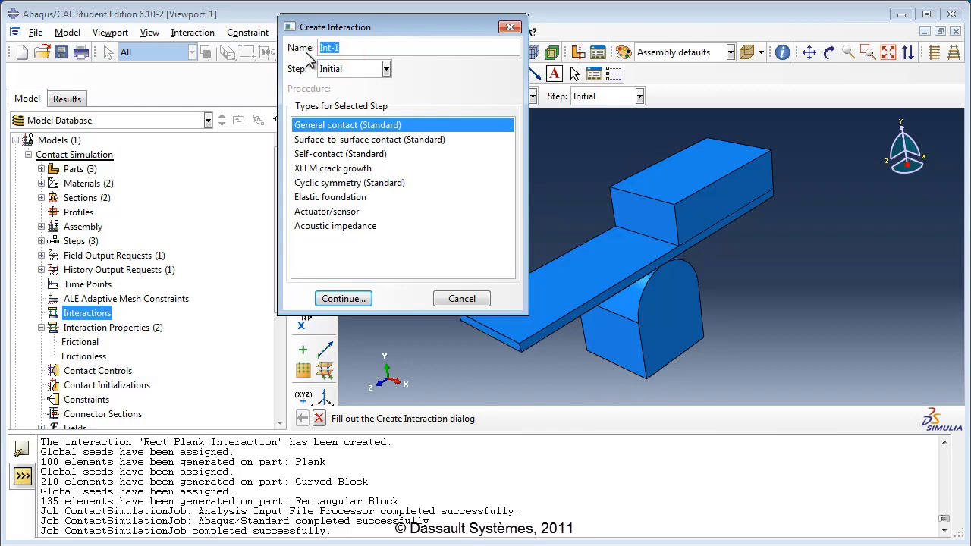
type("ContactBetweenParts")
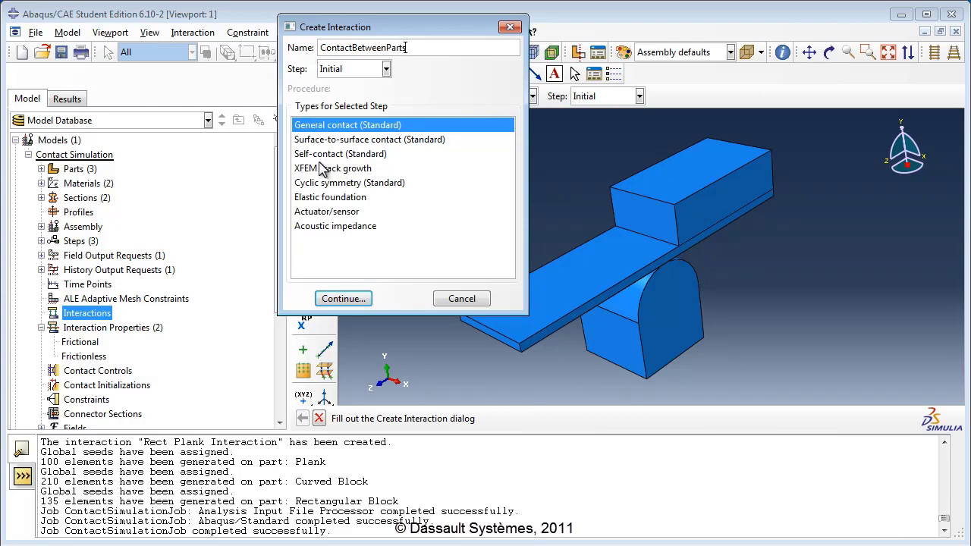
left_click(351, 299)
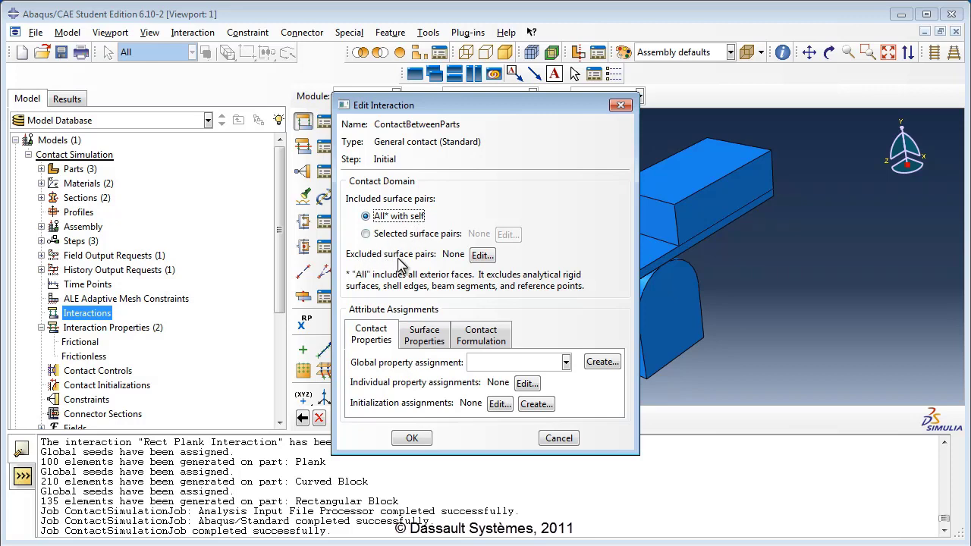
- Leave the excluded surface pairs unchanged and set the global contact property to Frictionless
left_click(481, 256)
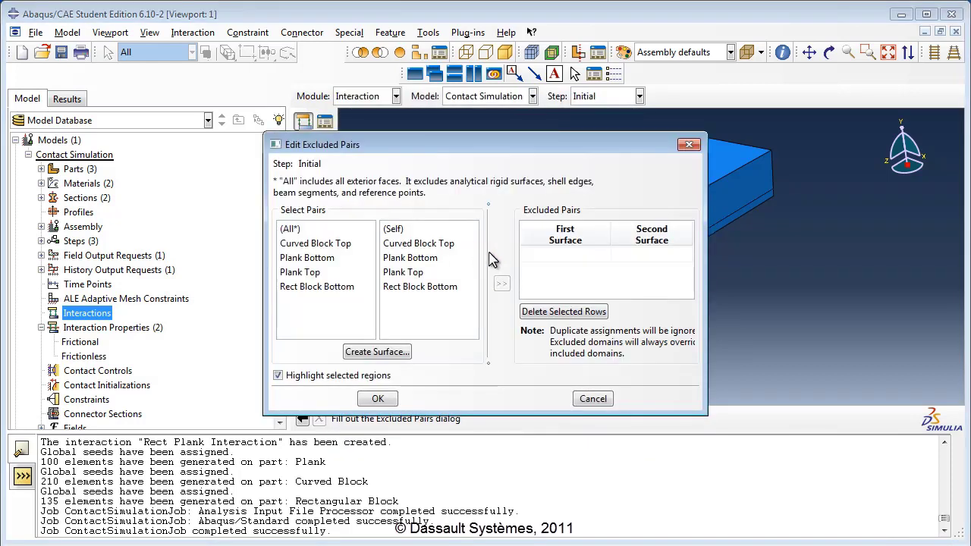
left_click(596, 399)
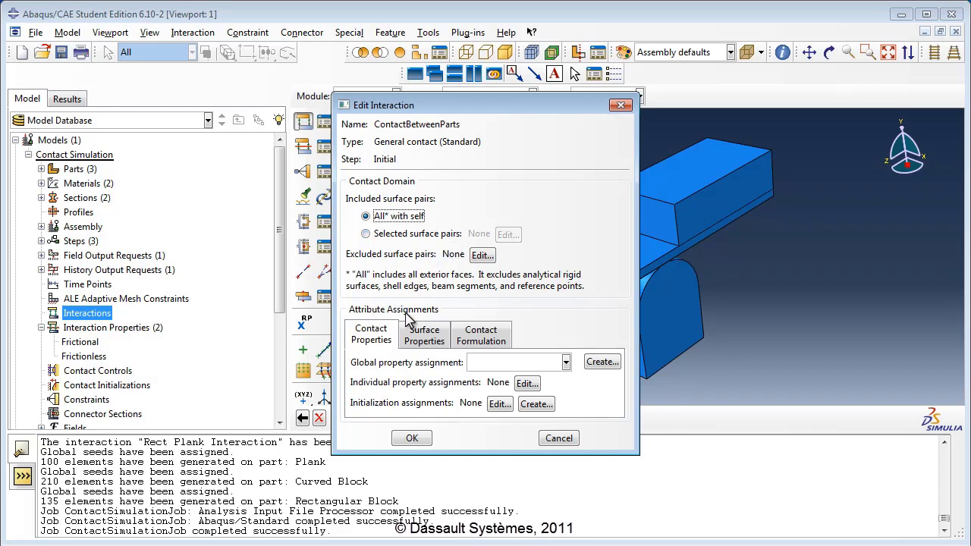
left_click(372, 341)
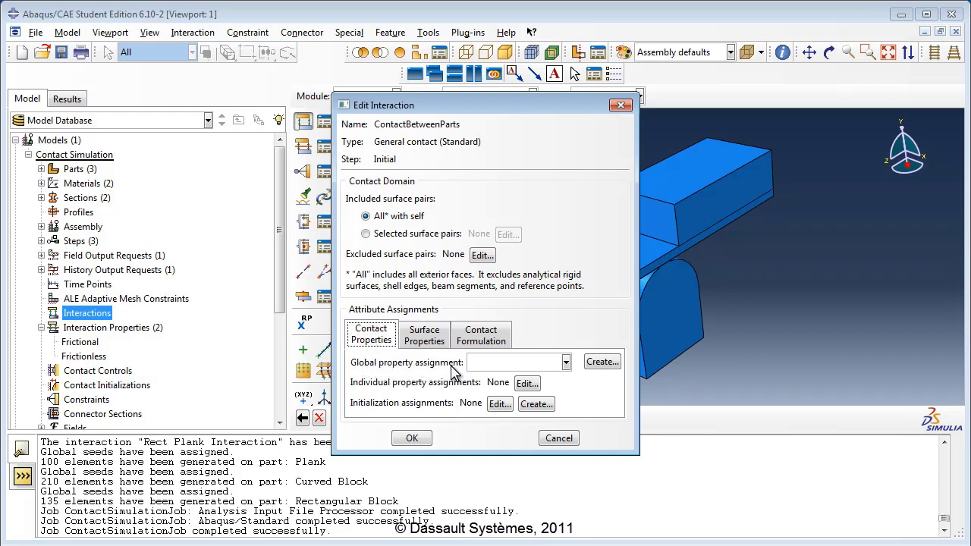
left_click(509, 363)
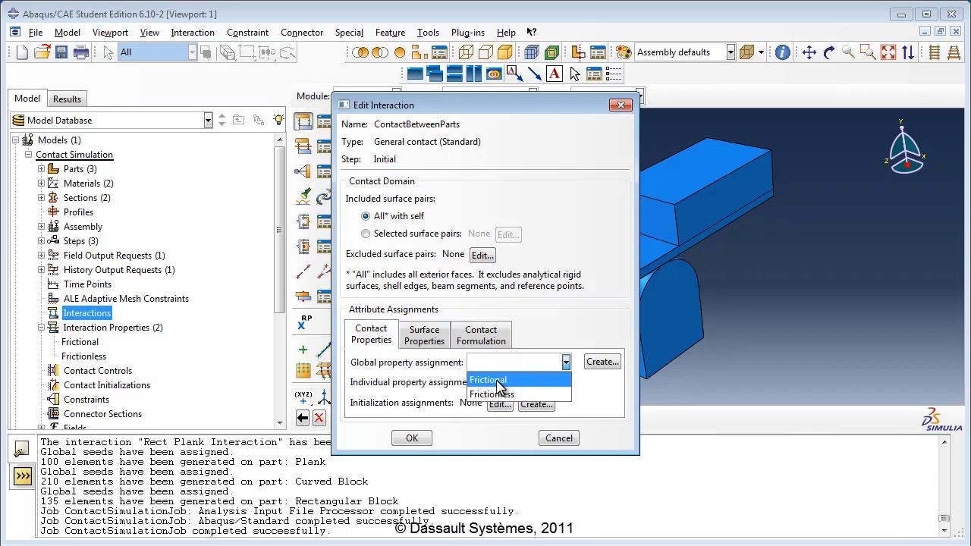
left_click(499, 378)
left_click(503, 363)
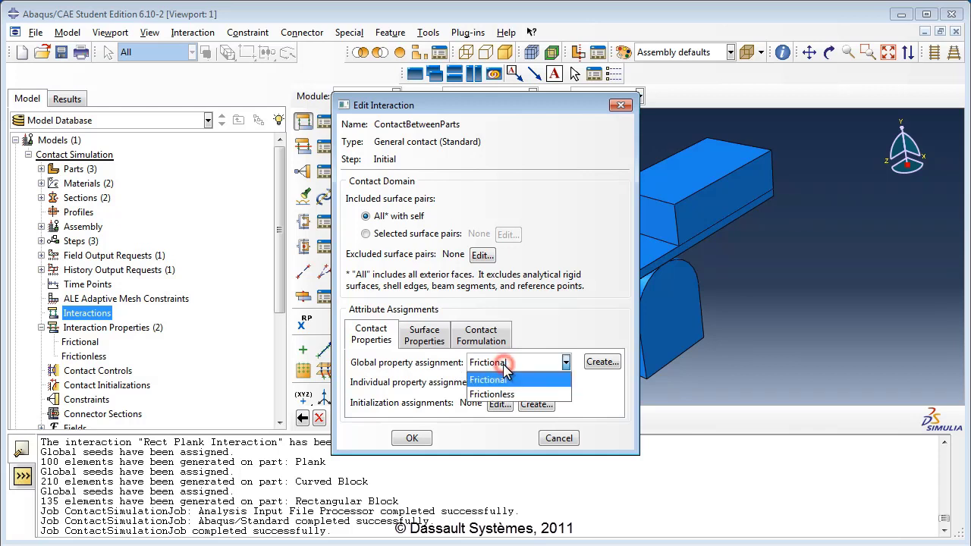
left_click(498, 394)
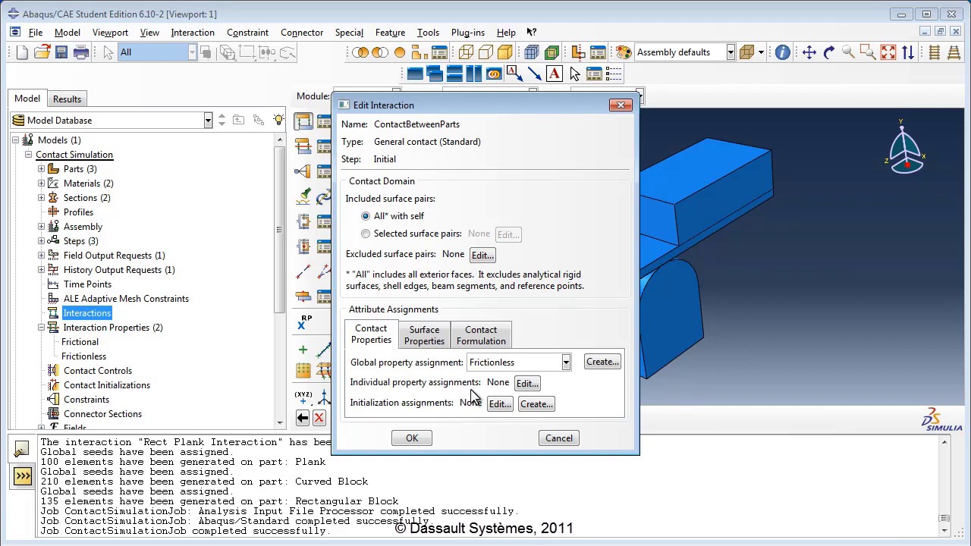
- Assign Frictional contact to the Curved Block Top and Plank Bottom surface pair
left_click(526, 383)
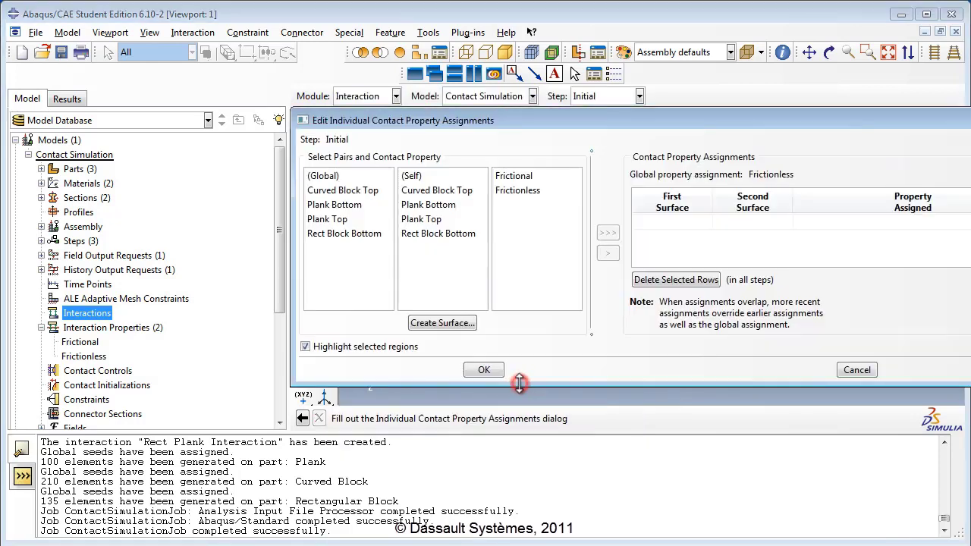
left_click_drag(376, 121, 825, 68)
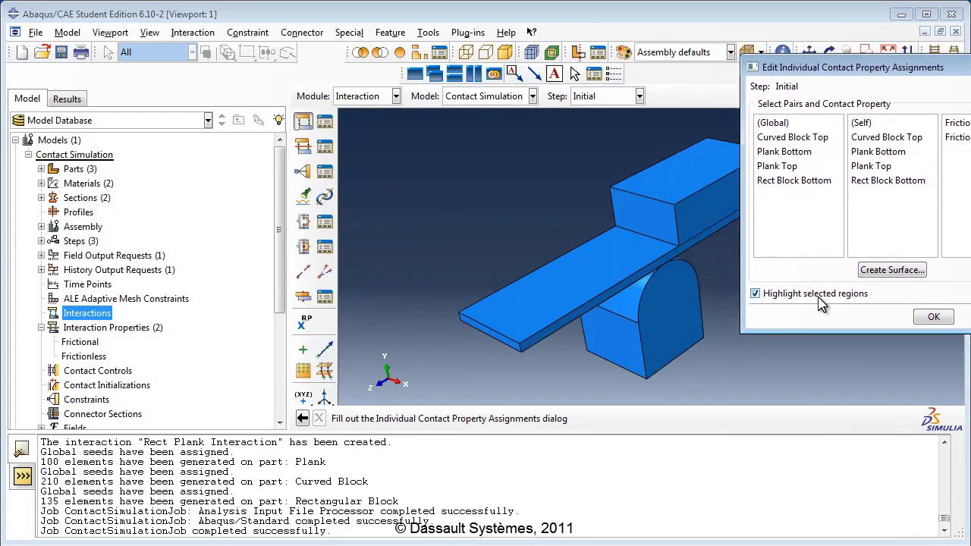
left_click(795, 140)
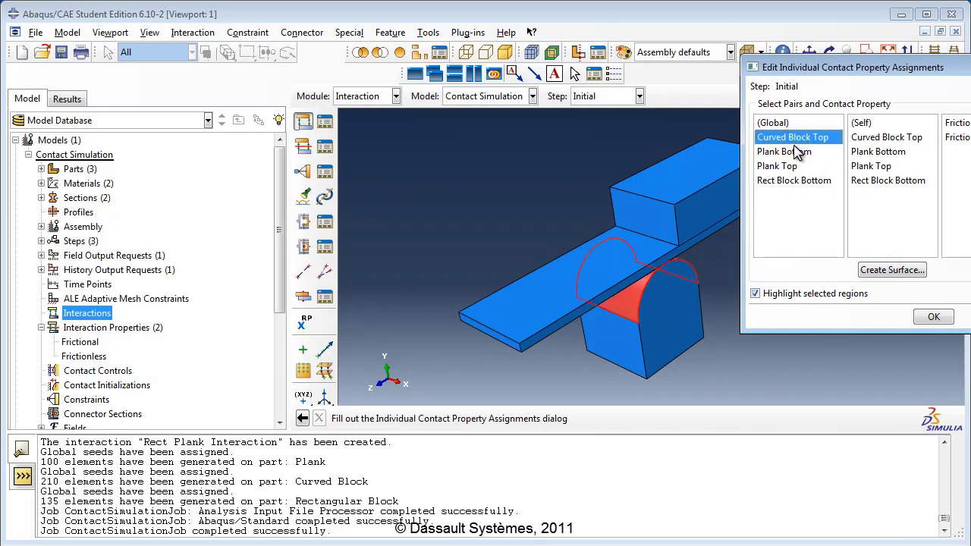
left_click(864, 153)
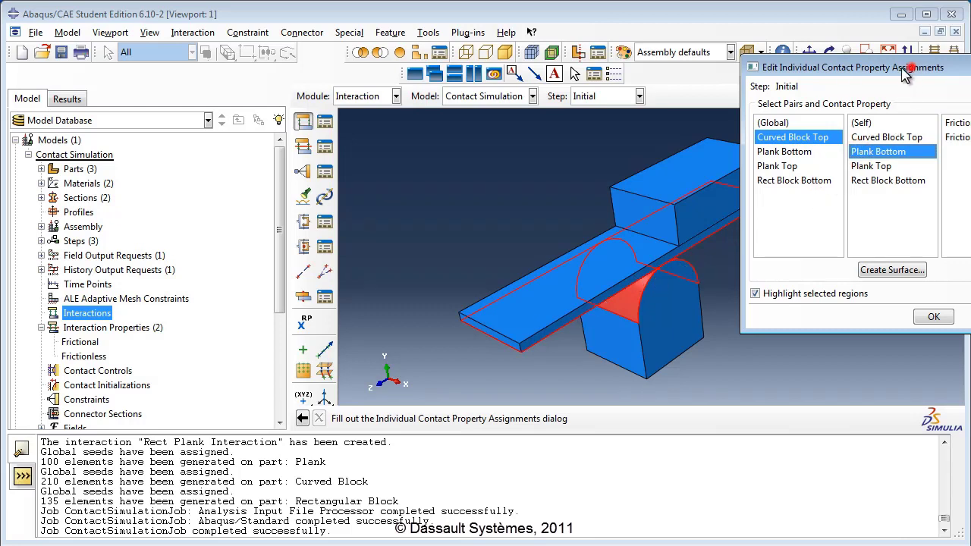
left_click_drag(912, 67, 843, 82)
left_click(889, 136)
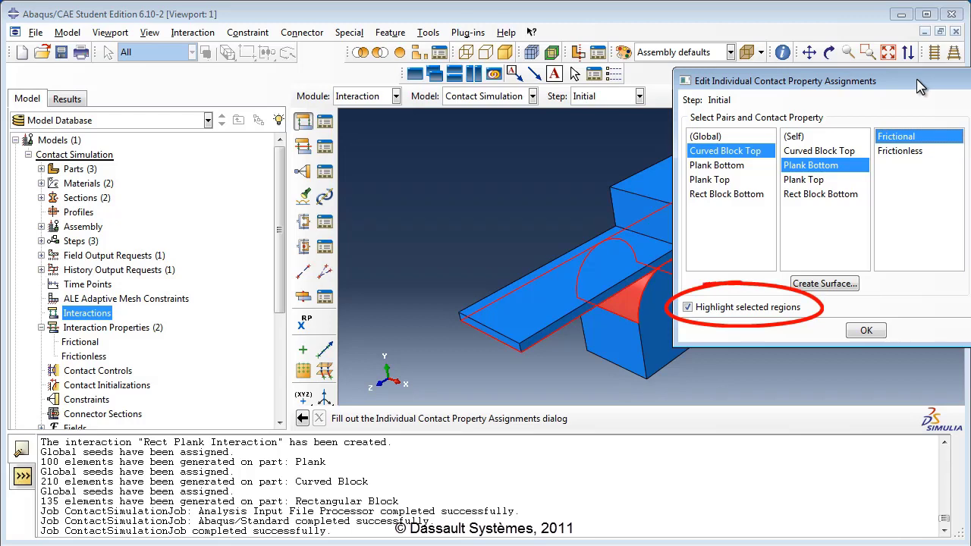
left_click_drag(917, 82, 413, 120)
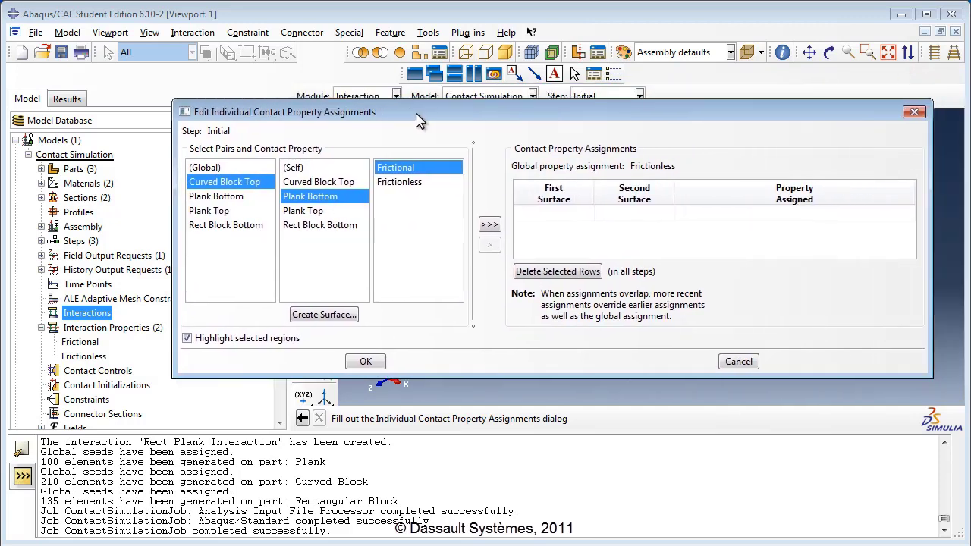
left_click(493, 226)
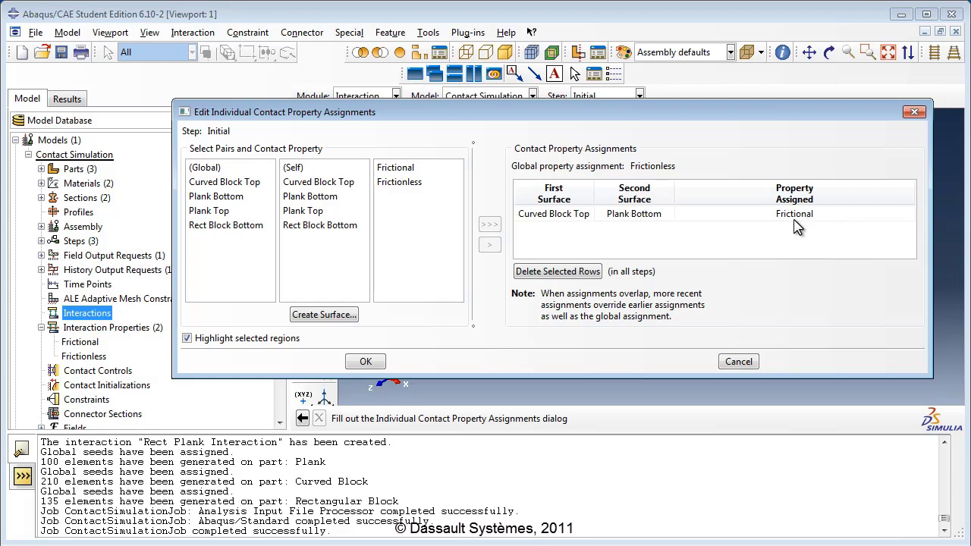
left_click(377, 364)
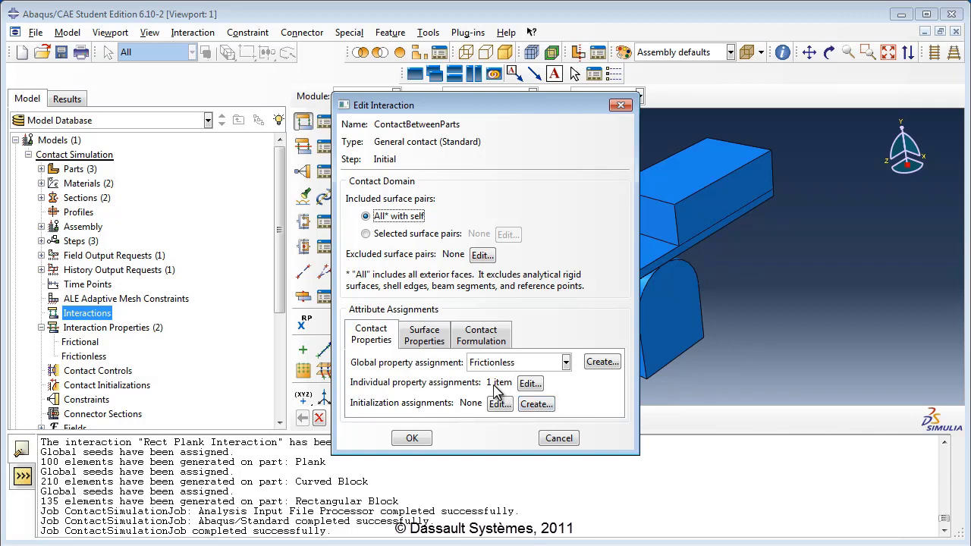
- Show the surface property assignments: thickness None, offset None, smoothing Default
left_click(432, 340)
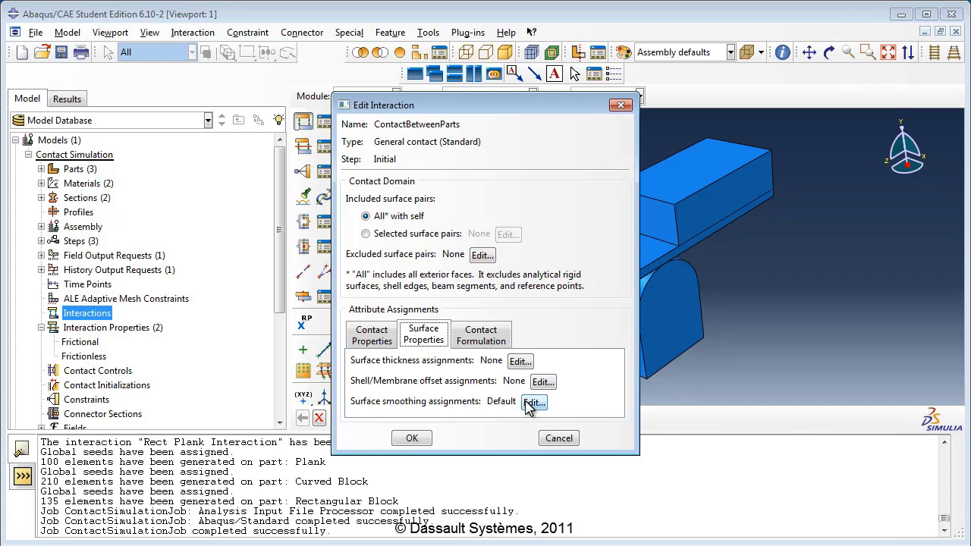
- Uncheck automatic smoothing for geometric faces in the surface smoothing assignments
left_click(533, 403)
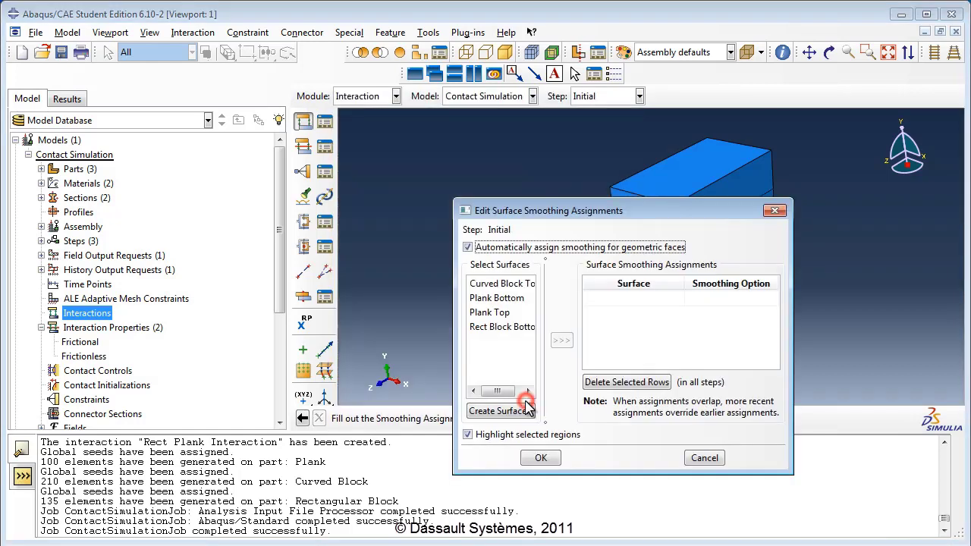
left_click(492, 247)
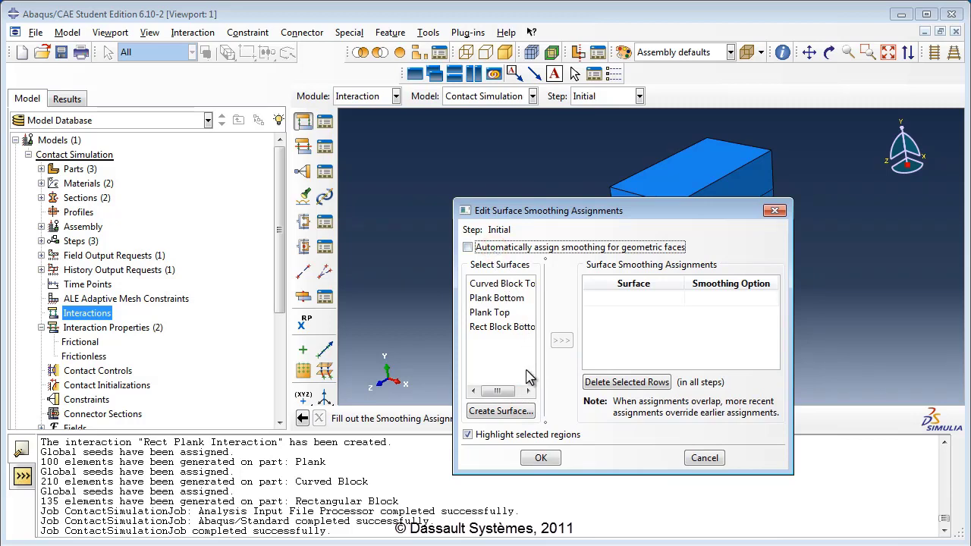
- Accept smoothing None, check the contact formulation, and finish the ContactBetweenParts interaction
left_click(541, 458)
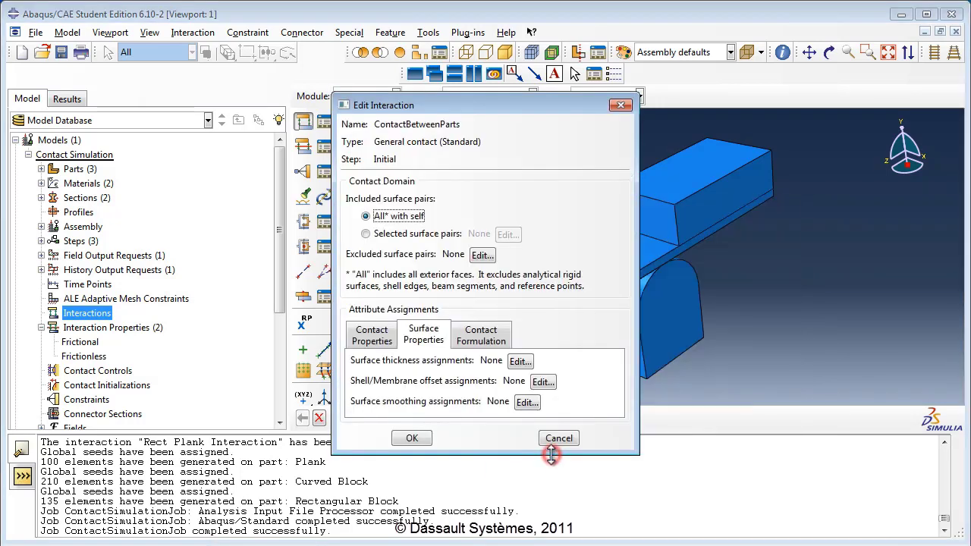
left_click(481, 339)
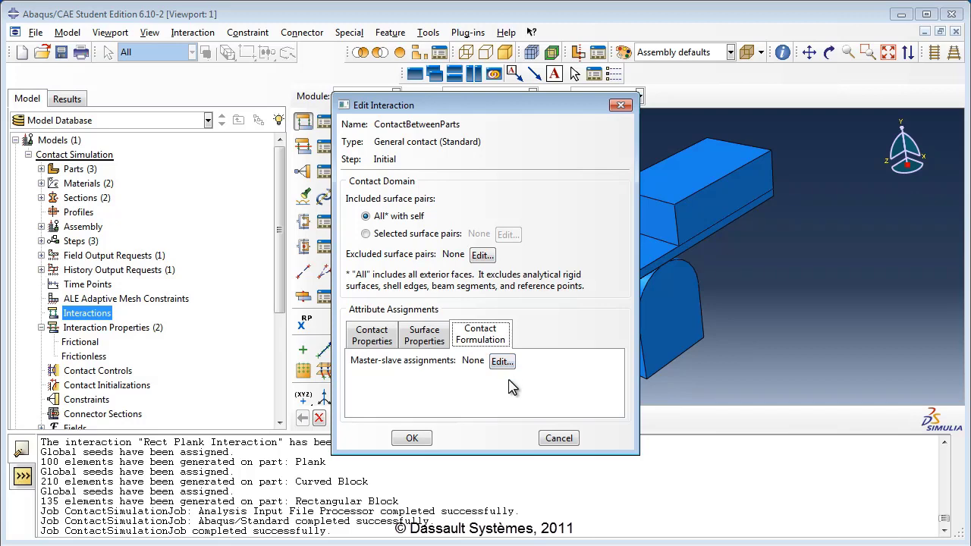
left_click(414, 437)
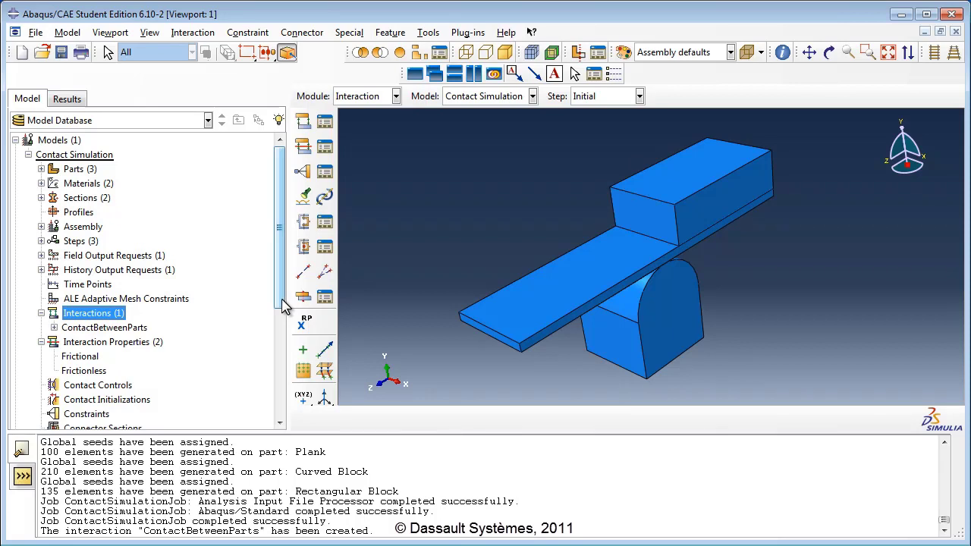
- Create a job named GeneralContactSimulationJob with default settings
left_click_drag(283, 305, 294, 427)
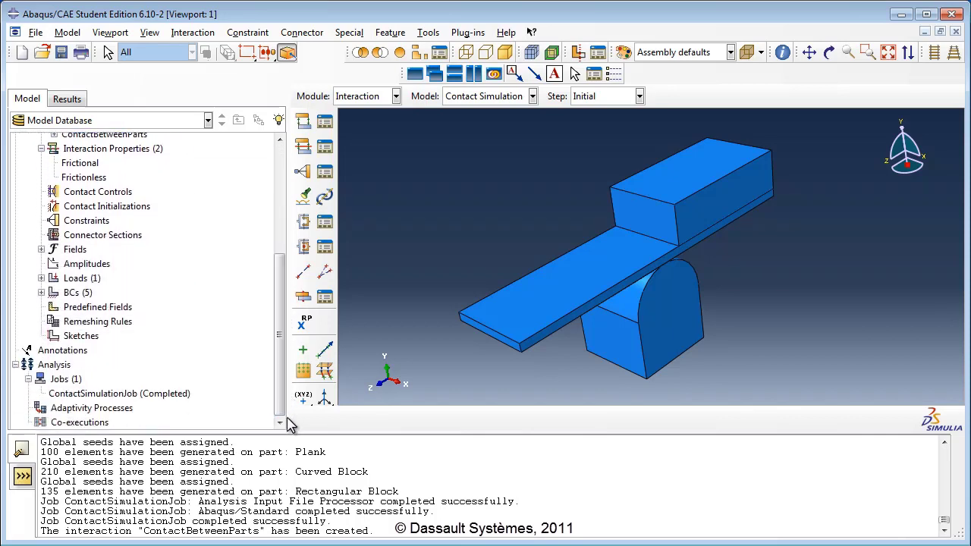
double_click(67, 379)
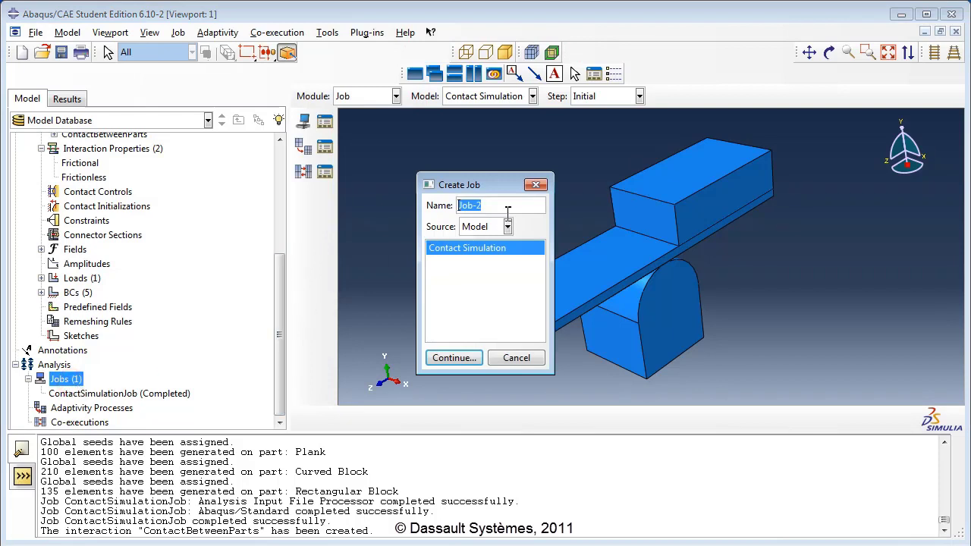
type("General")
type("ContactS")
type("imulation")
type("Job")
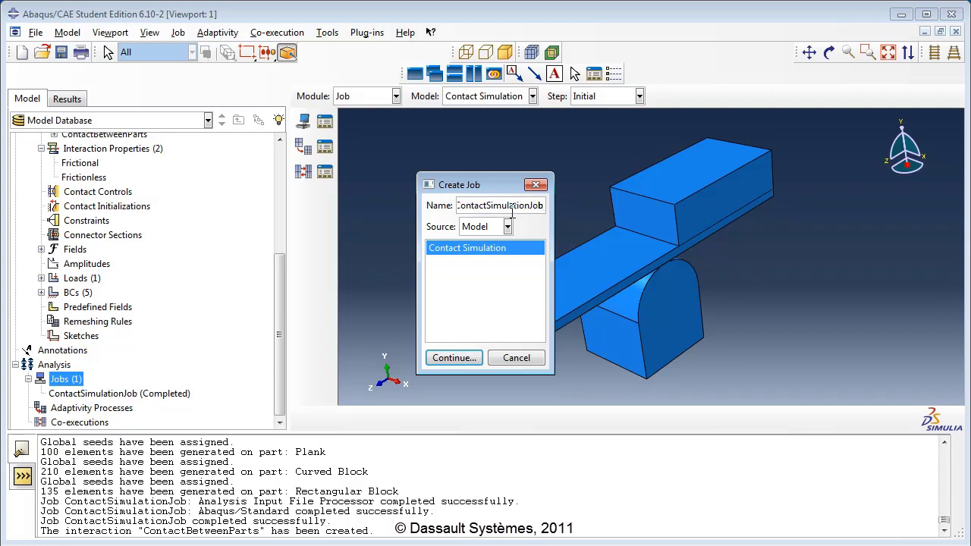
left_click(454, 358)
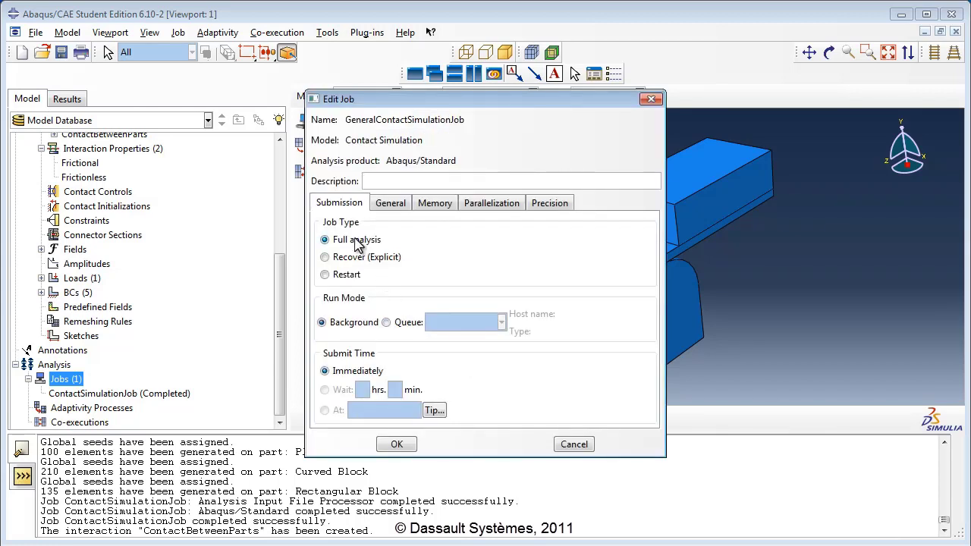
left_click(396, 444)
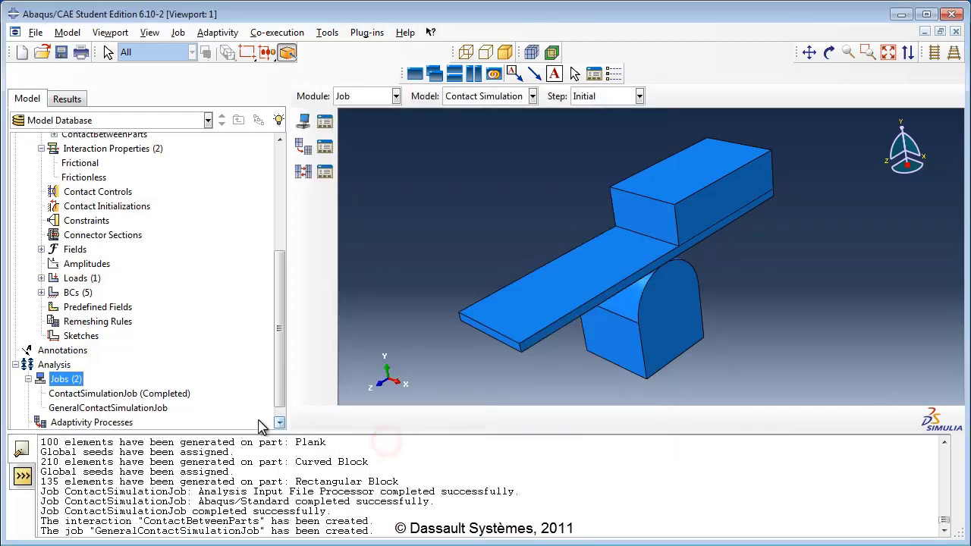
- Submit GeneralContactSimulationJob and open its results once it completes
right_click(141, 409)
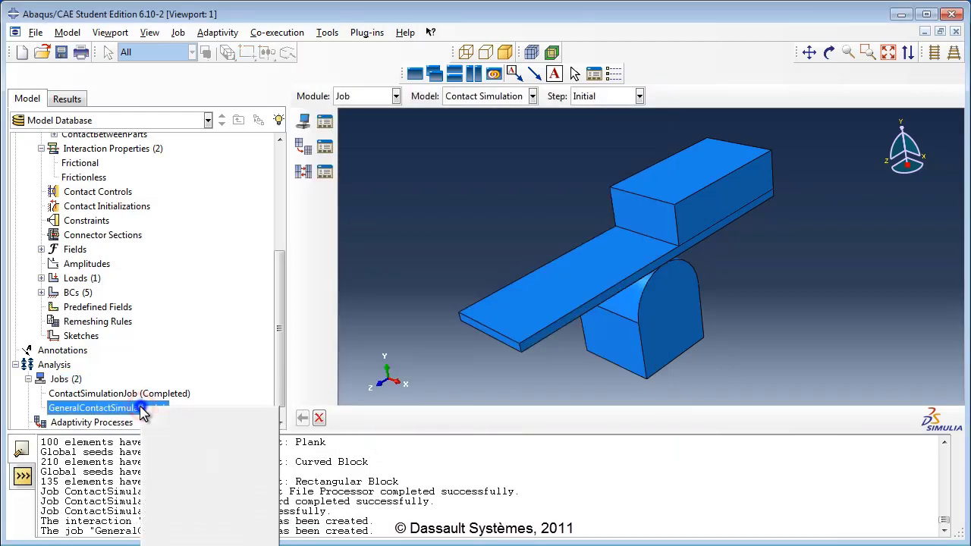
left_click(194, 522)
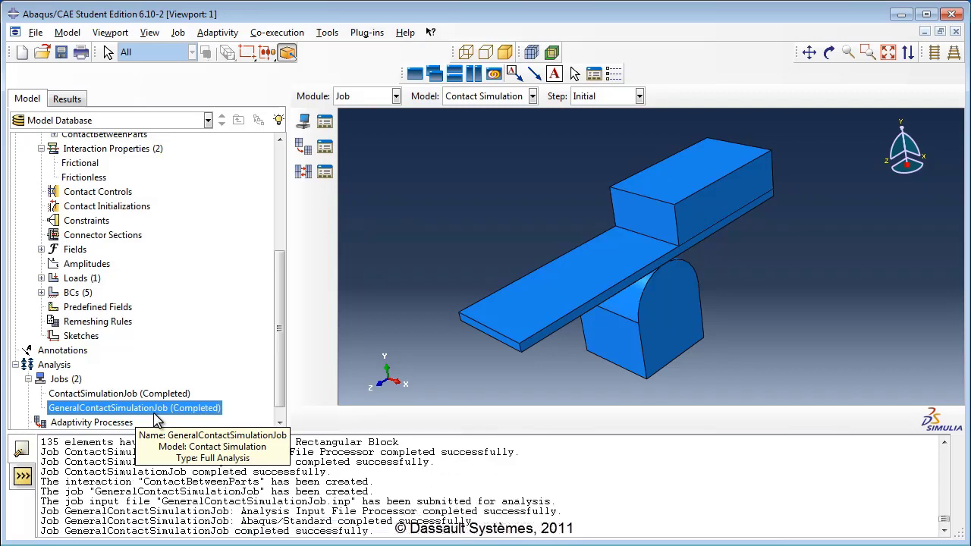
right_click(188, 412)
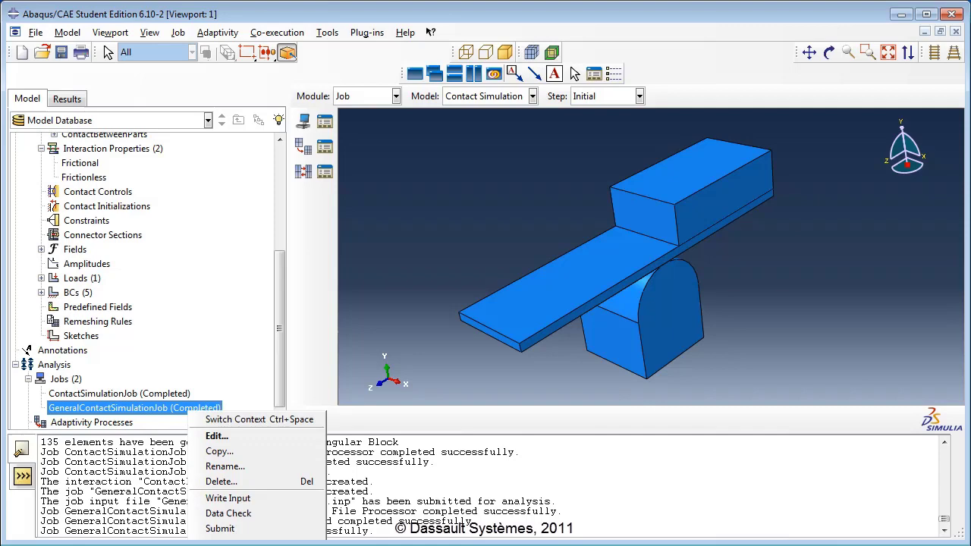
left_click(227, 545)
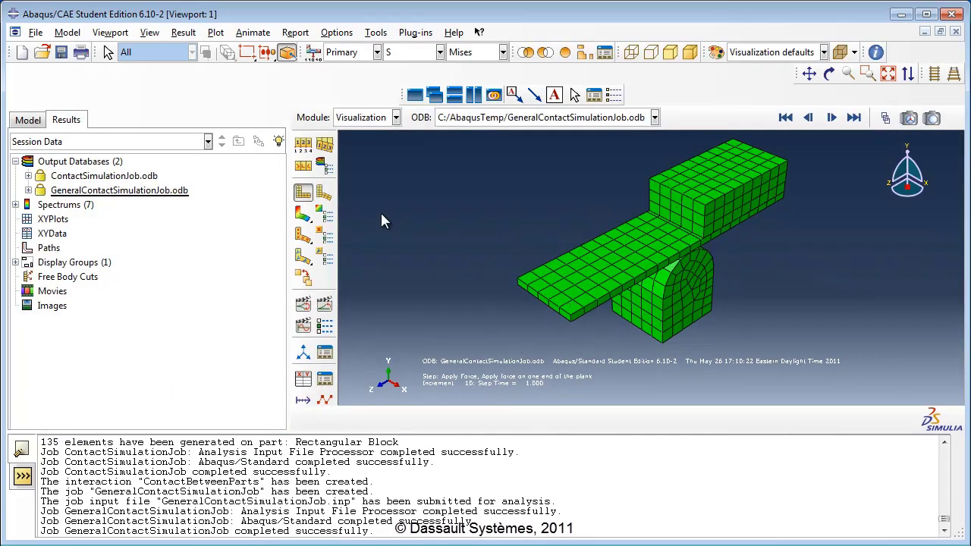
- Compare the deformed and undeformed plank, then contour the deformed shape by S, Mises
left_click(324, 193)
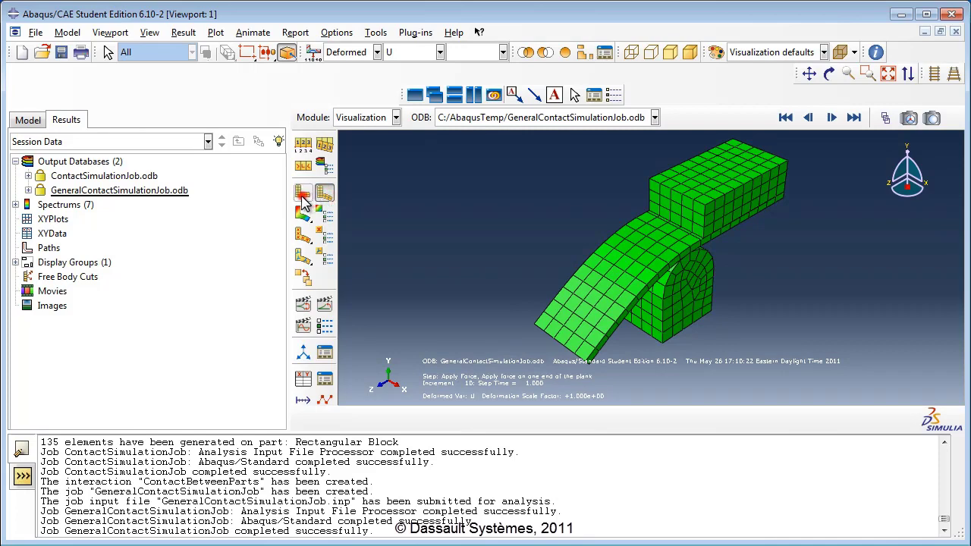
left_click(303, 195)
left_click(323, 192)
left_click(303, 215)
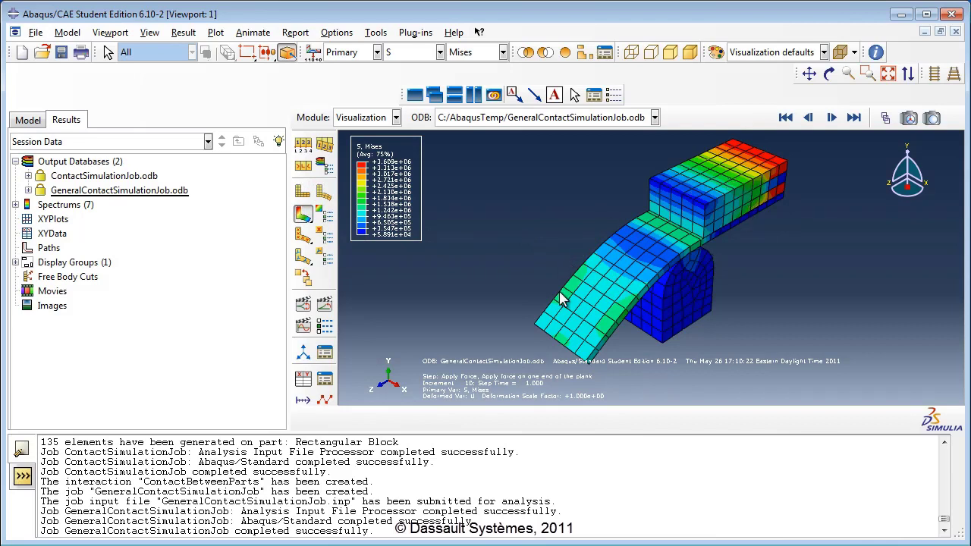
left_click(390, 56)
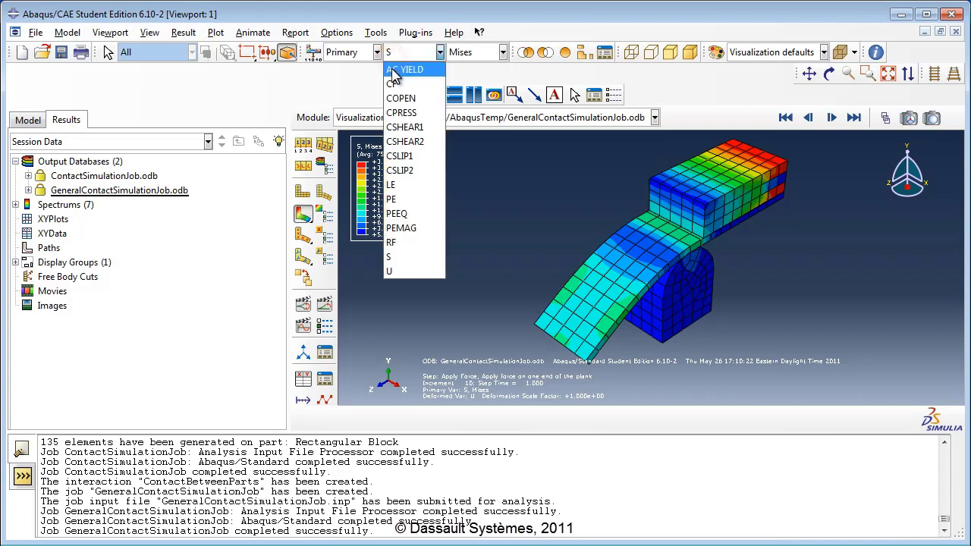
- Switch the contour to CPRESS contact pressure, with the frame selector at increment 10 moved aside
left_click(401, 113)
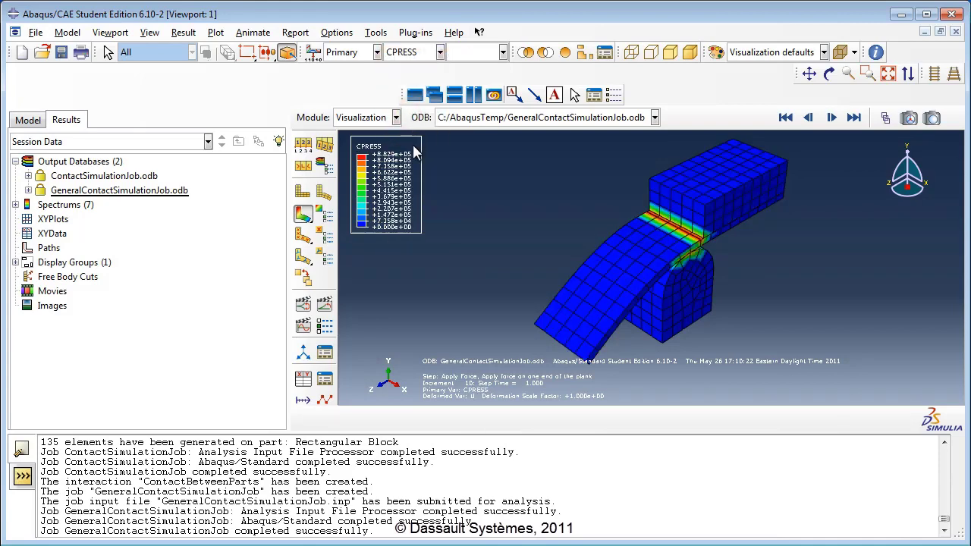
left_click(885, 118)
left_click(821, 258)
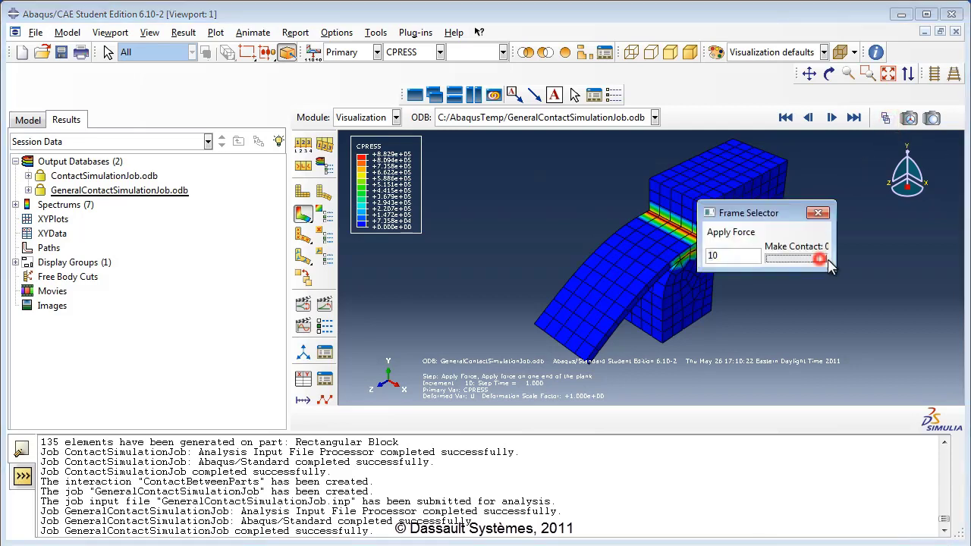
left_click_drag(774, 217, 859, 224)
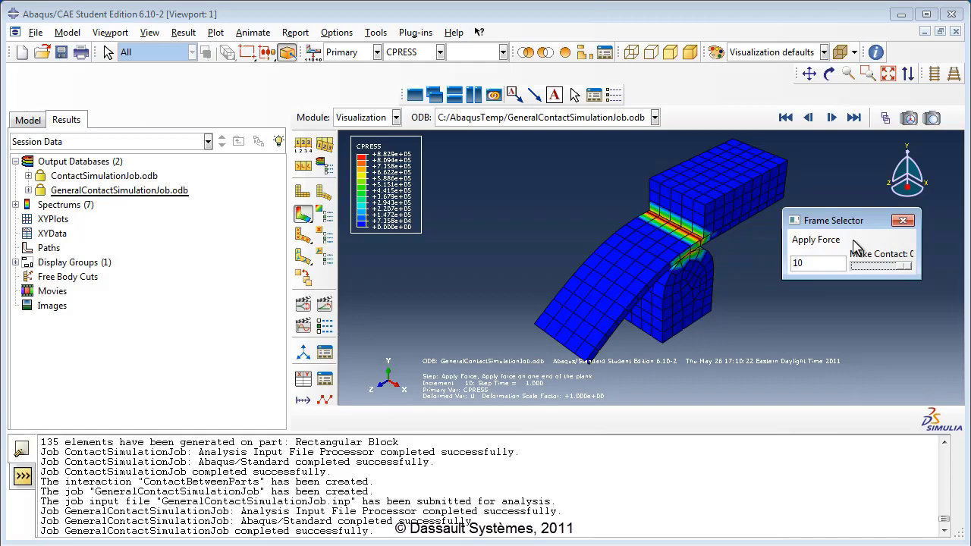
left_click(440, 52)
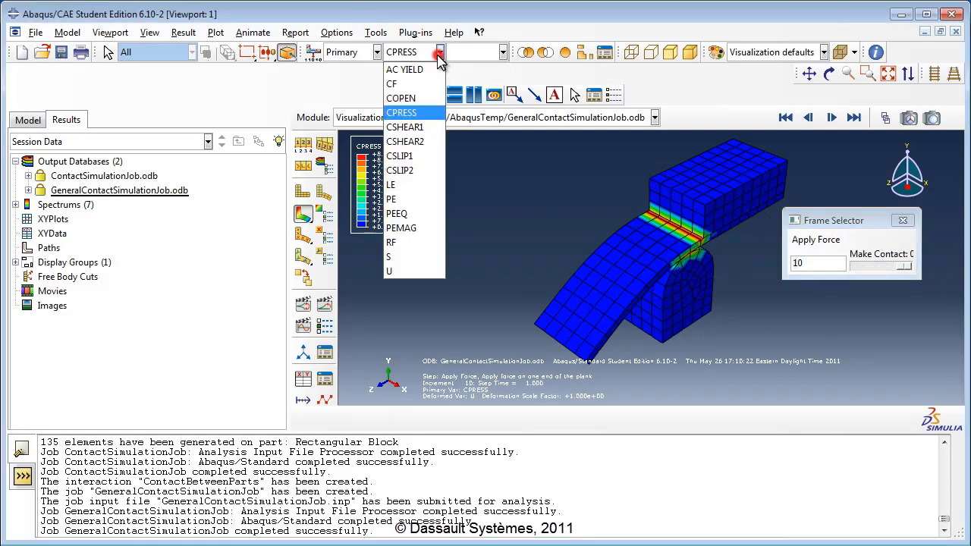
- Plot CSHEAR2 shear stress and zoom on the curved-block contact, where it peaks at 8.093e+04
left_click(438, 150)
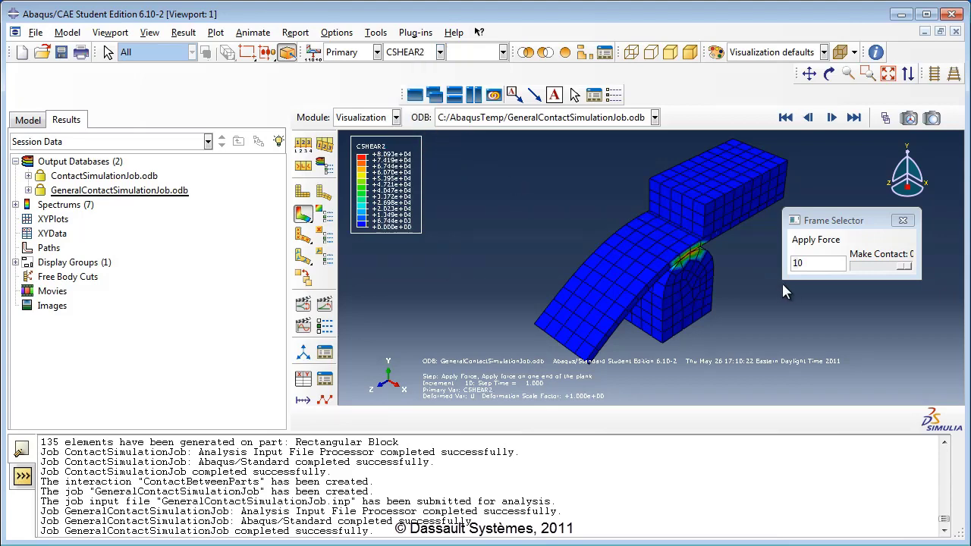
scroll(687, 261, "up", 5)
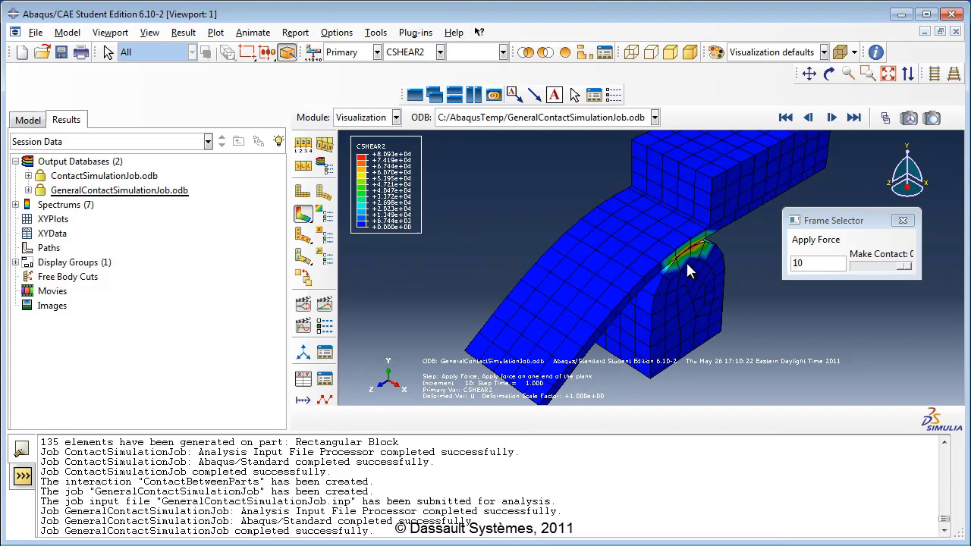
mouse_move(906, 267)
left_mouse_down()
mouse_move(884, 271)
mouse_move(913, 270)
left_mouse_up()
scroll(710, 279, "down", 5)
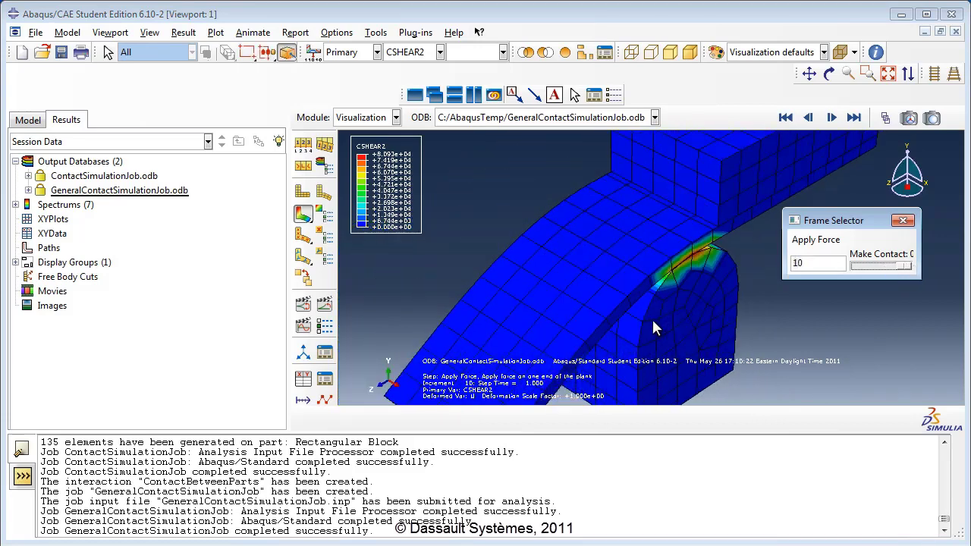
scroll(625, 315, "up", 4)
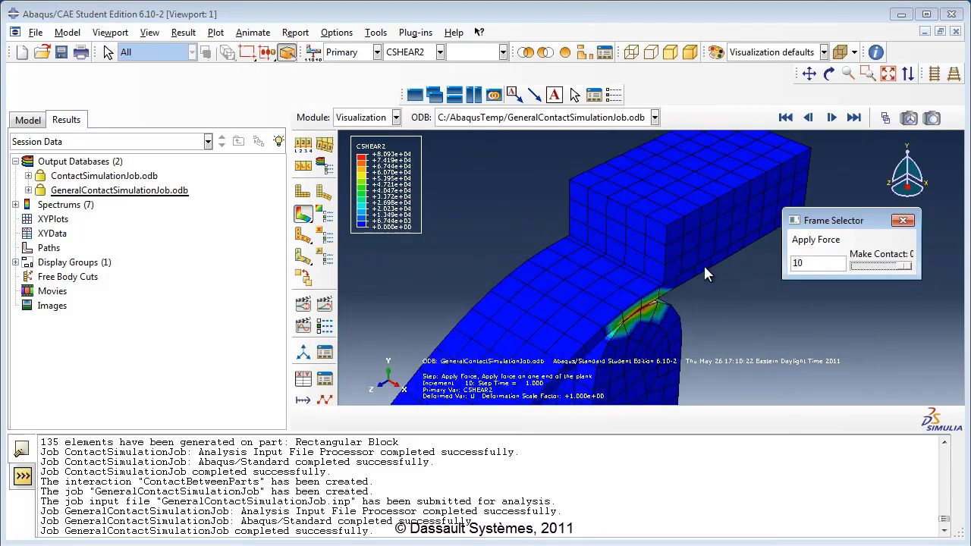
scroll(687, 271, "down", 4)
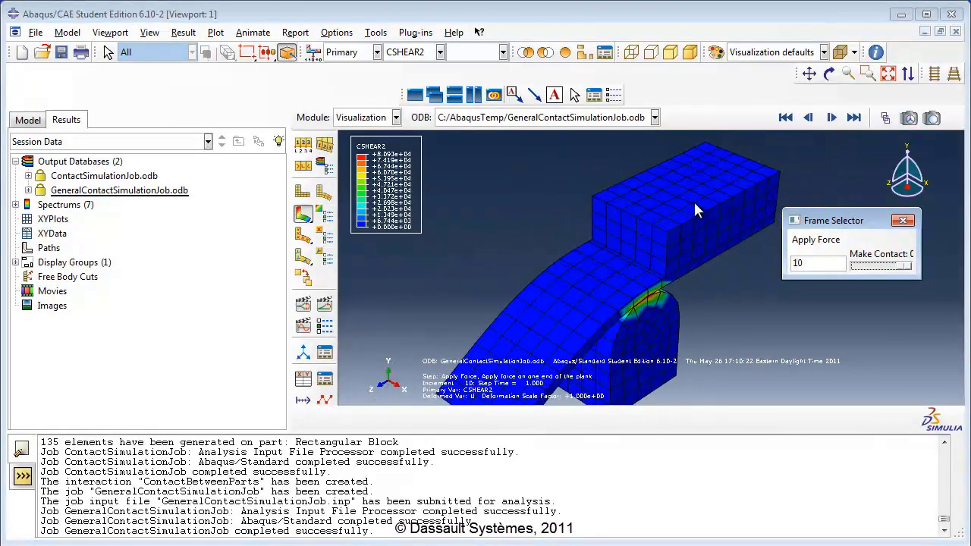
left_click(525, 53)
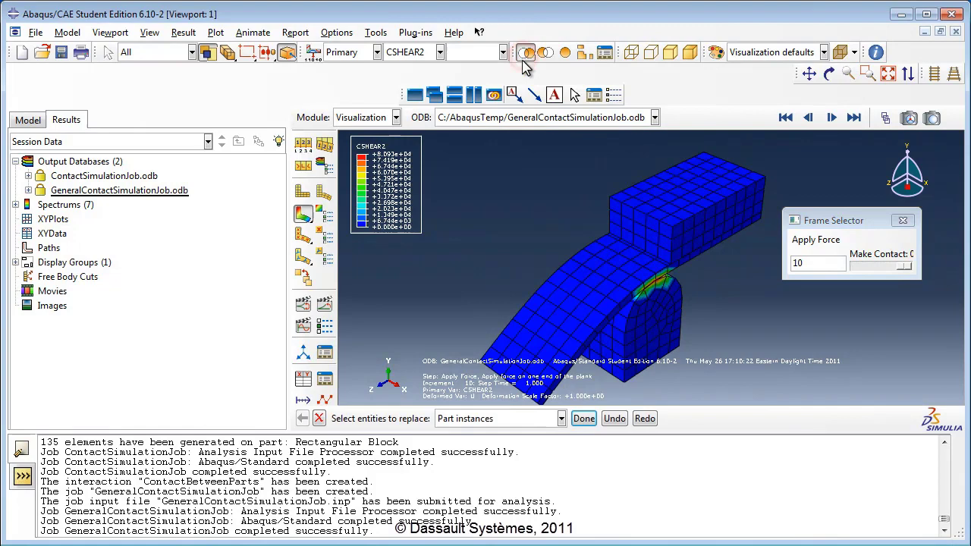
left_click(524, 415)
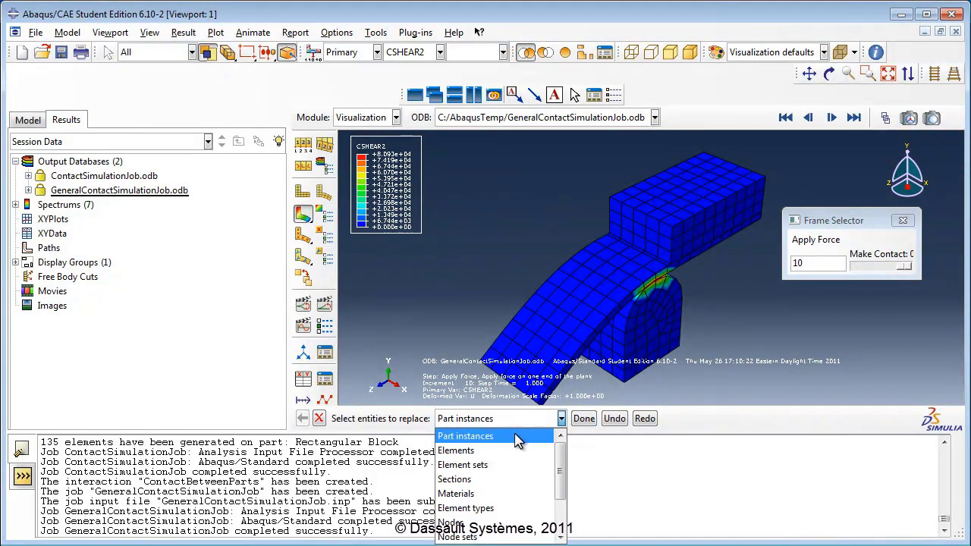
left_click(516, 433)
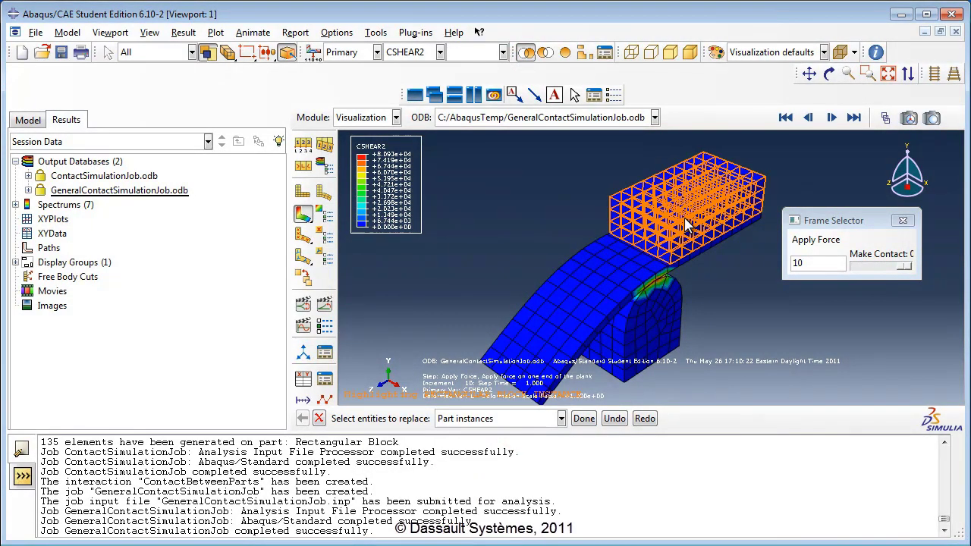
left_click(584, 419)
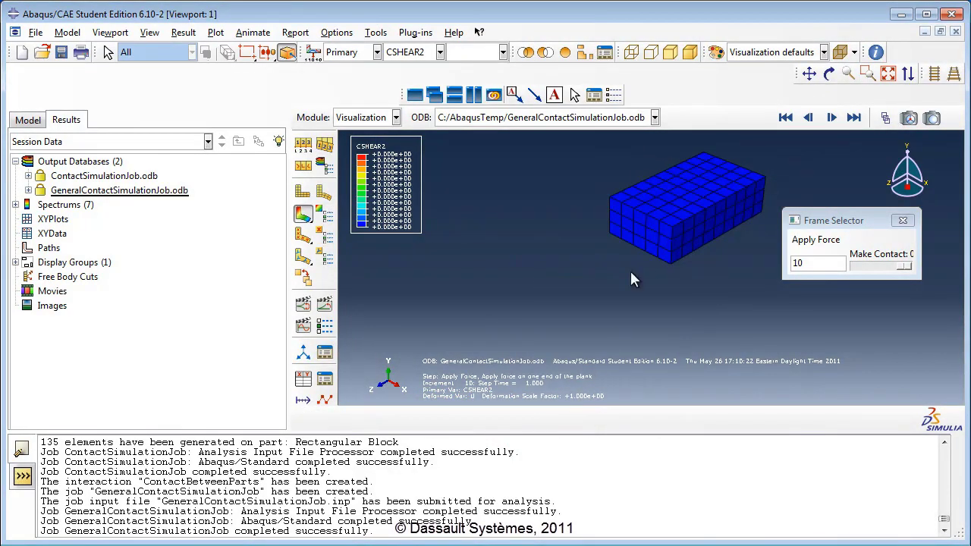
left_click(829, 73)
left_click_drag(685, 299, 706, 152)
left_click(833, 75)
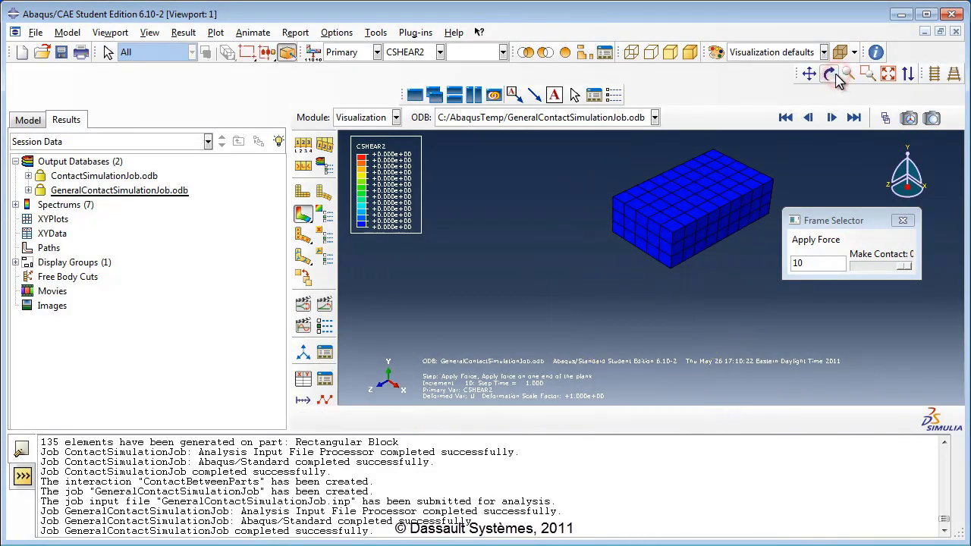
left_click(566, 55)
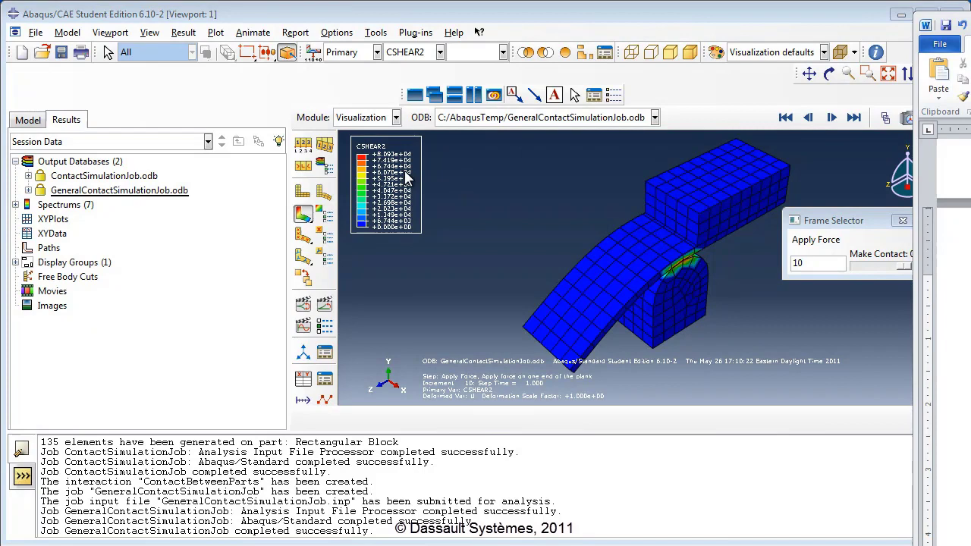
- Open history output request H-Output-1 from the Model tree and collapse its Contact category
left_click(31, 121)
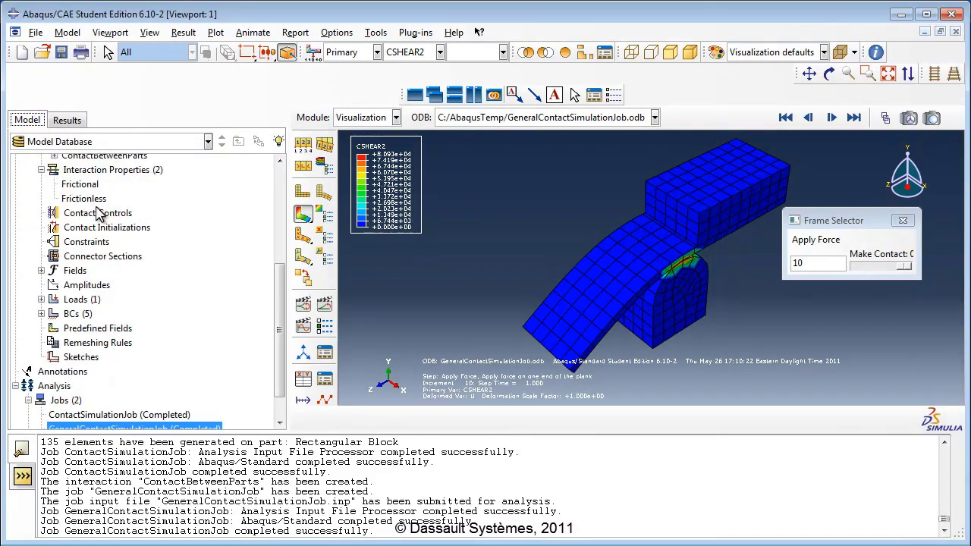
scroll(97, 210, "up", 5)
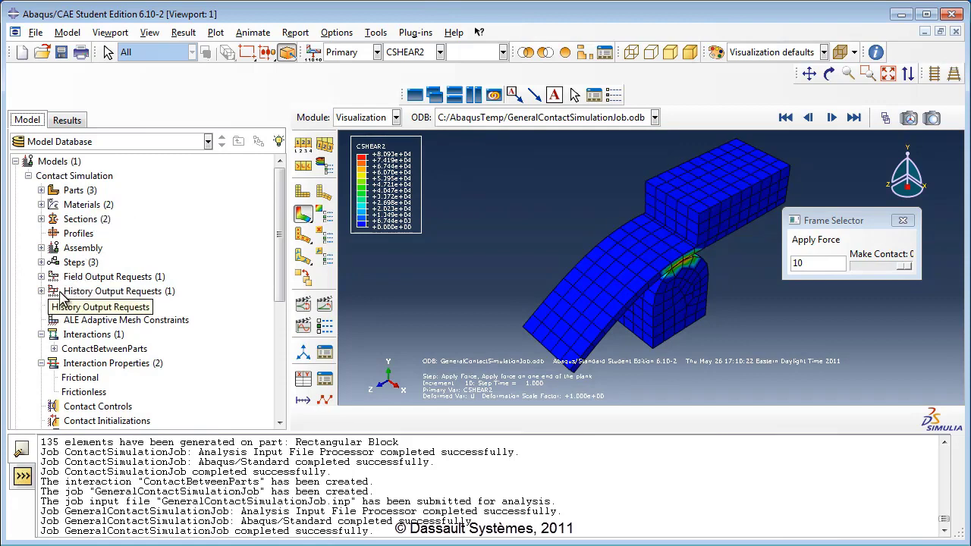
left_click(43, 292)
double_click(85, 306)
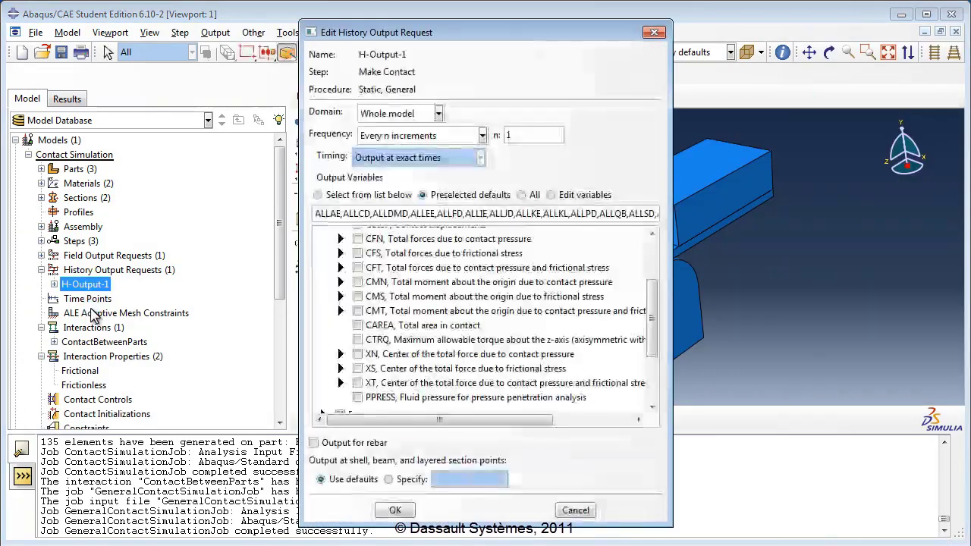
scroll(357, 303, "up", 3)
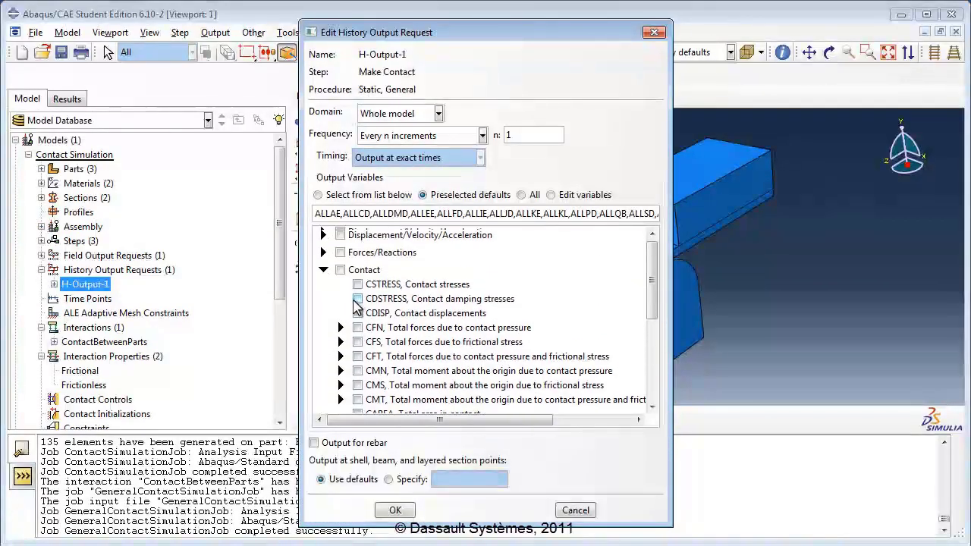
left_click(353, 271)
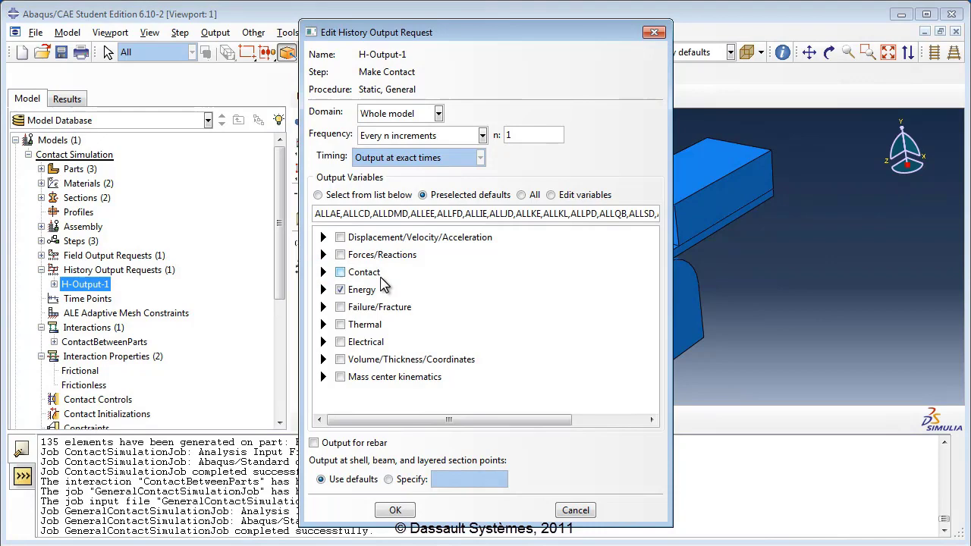